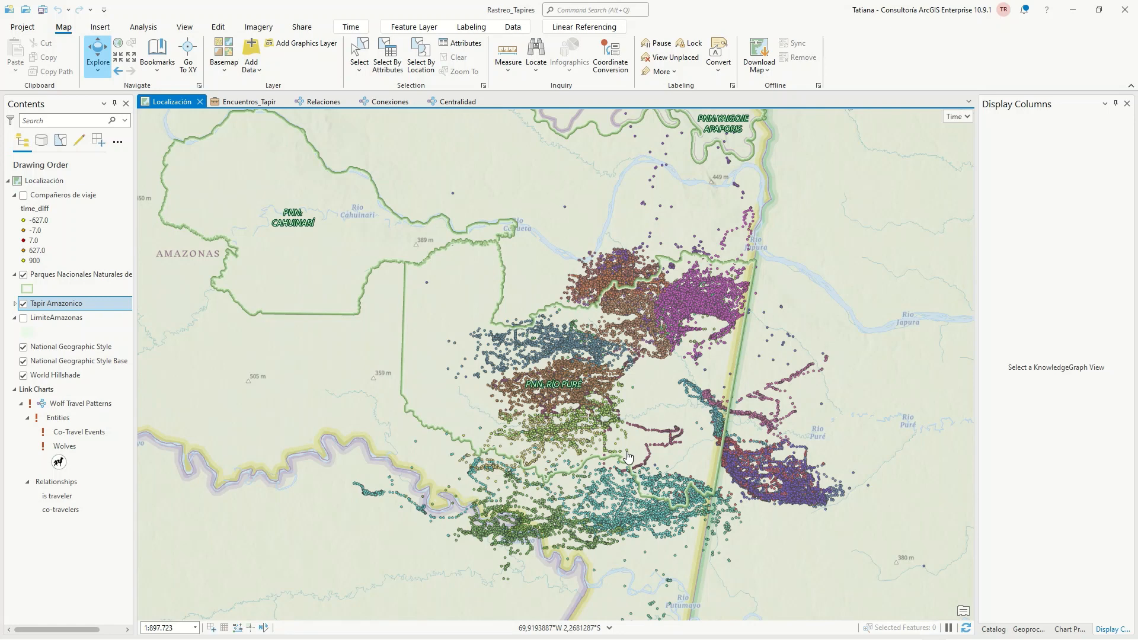
Hide the Tapir Amazonico layer and show the Compañeros de viaje layer to inspect its northern point clusters
left_click(23, 304)
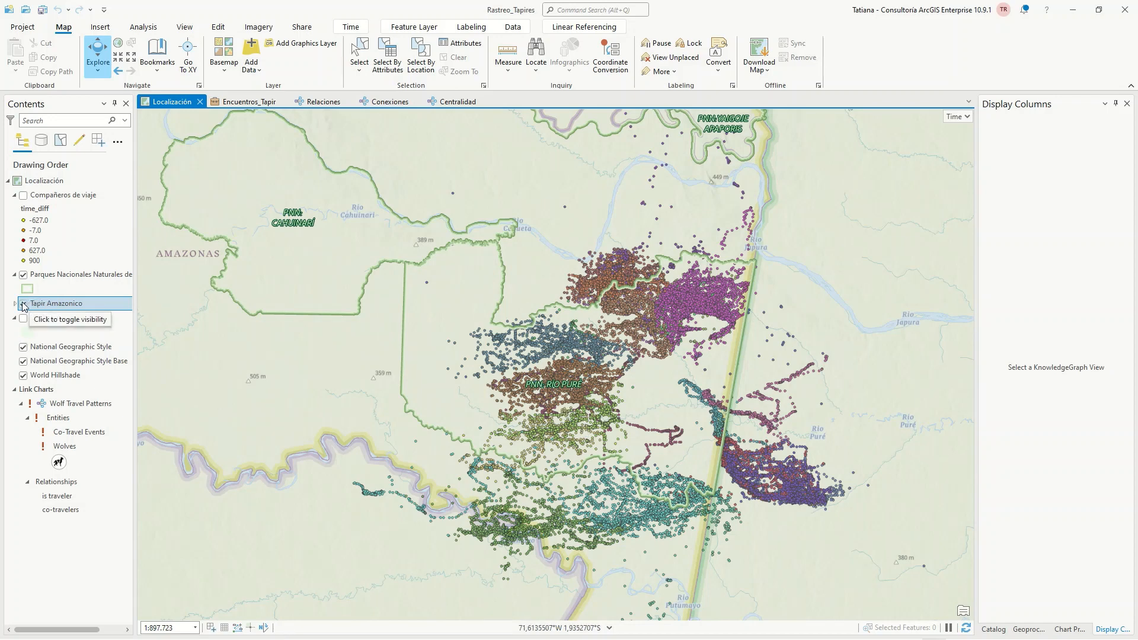
left_click(23, 195)
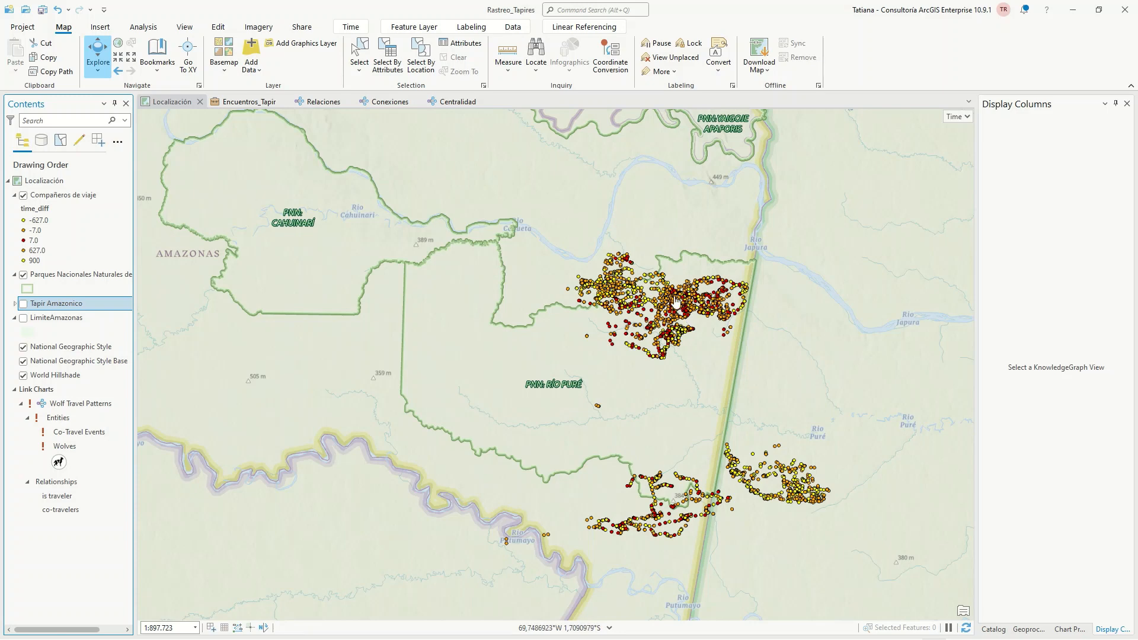
scroll(676, 302, "up", 4)
left_click_drag(665, 304, 628, 321)
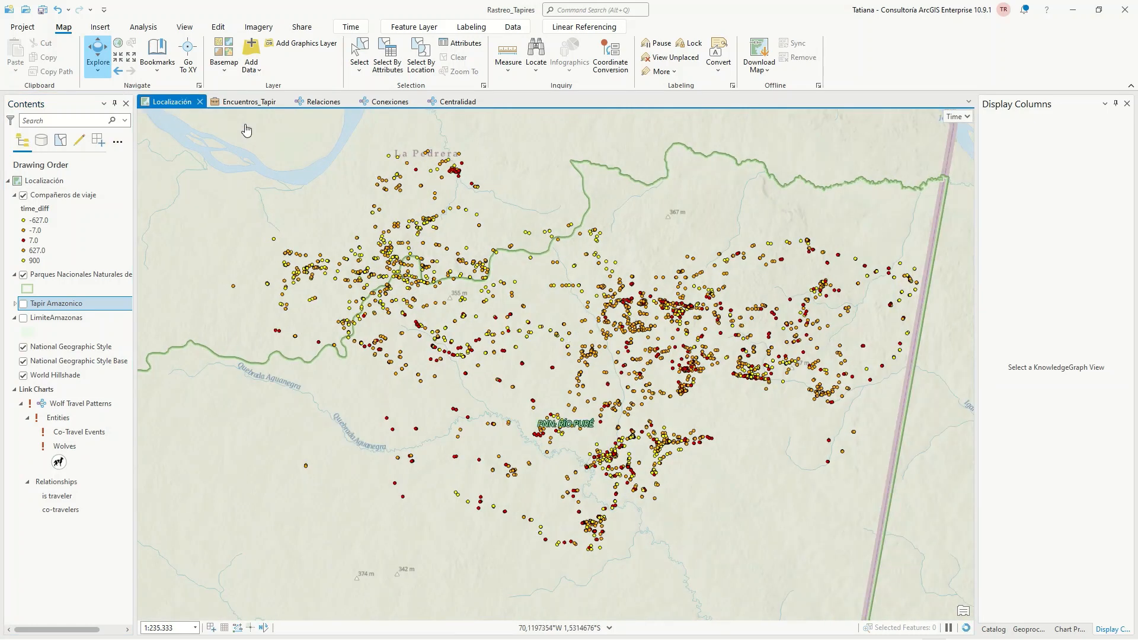
Open the Encuentros_Tapir investigation, widen its results list and look through the listed entities and relationships
left_click(242, 102)
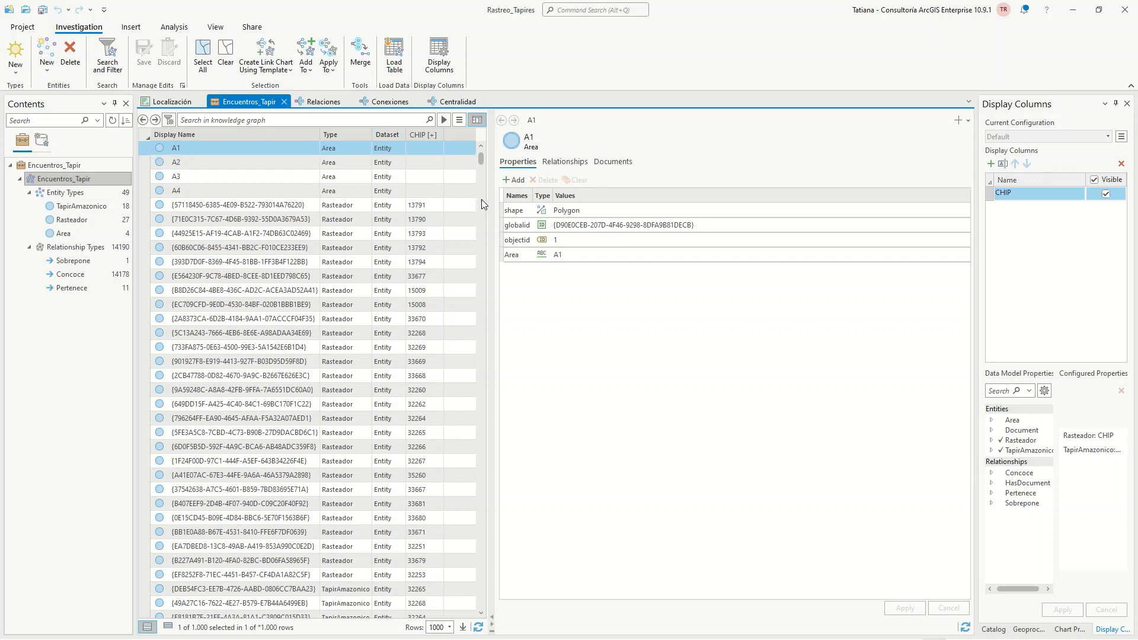
left_click_drag(489, 200, 605, 201)
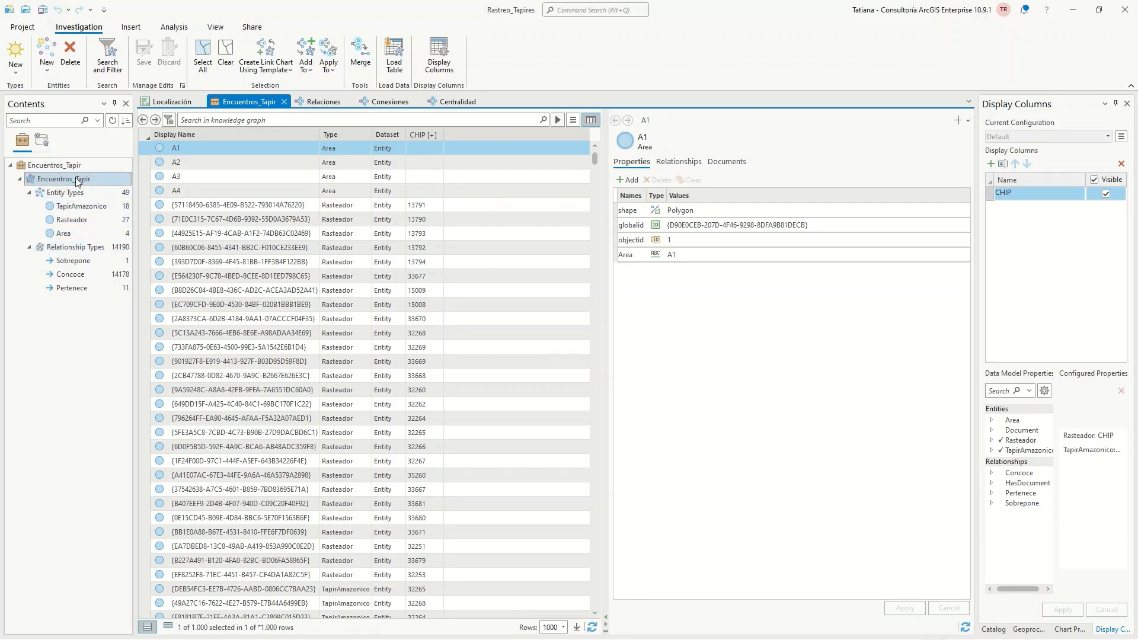
left_click(217, 120)
left_click(80, 312)
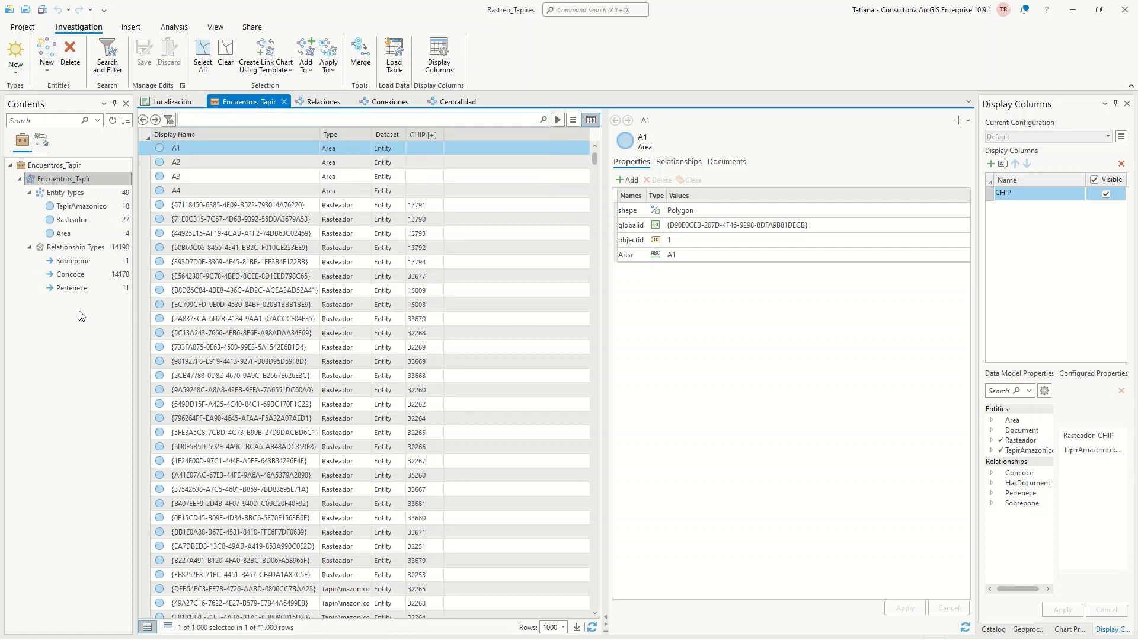
scroll(239, 390, "down", 4)
scroll(239, 389, "down", 15)
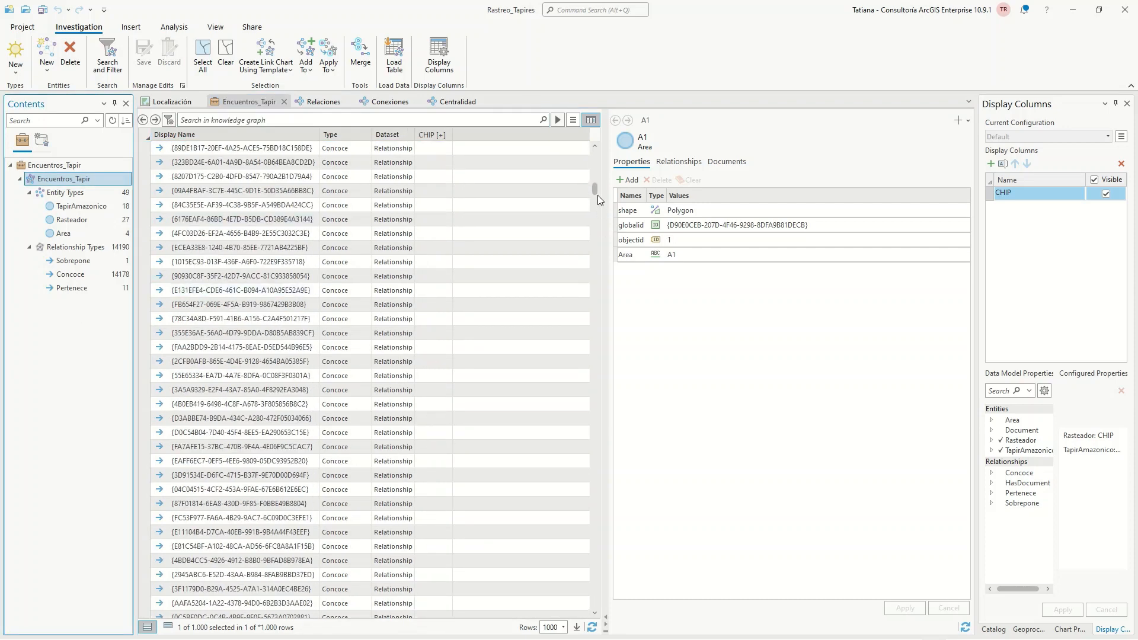
left_click_drag(597, 191, 584, 151)
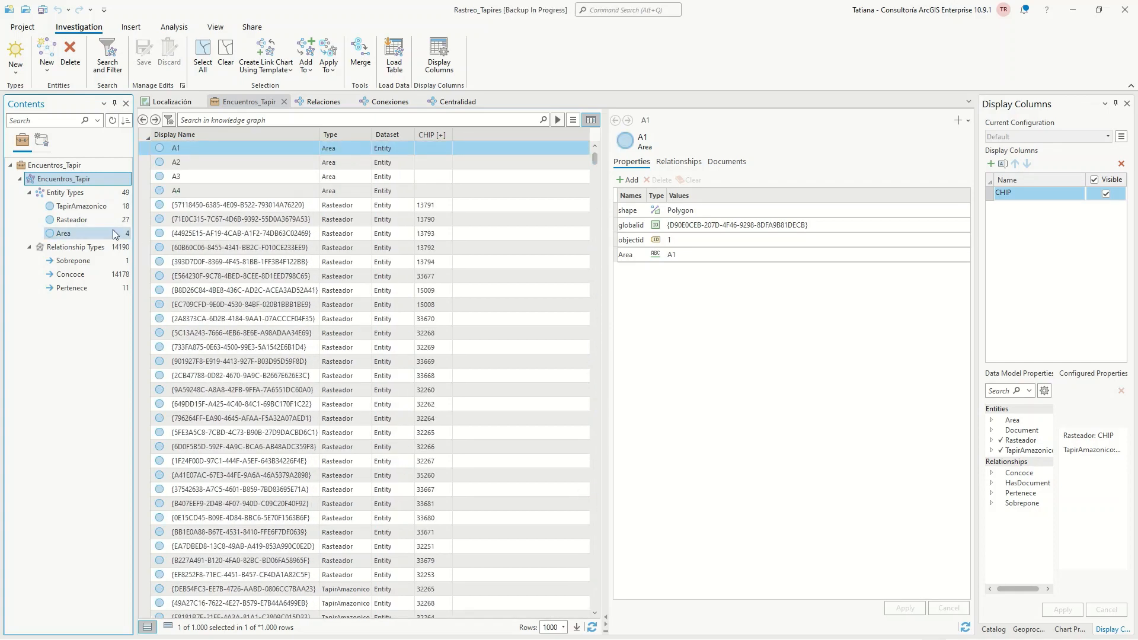
Examine the TapirAmazonico, Rasteador and Area entity types, and select the tapir record with CHIP 32262
left_click(84, 192)
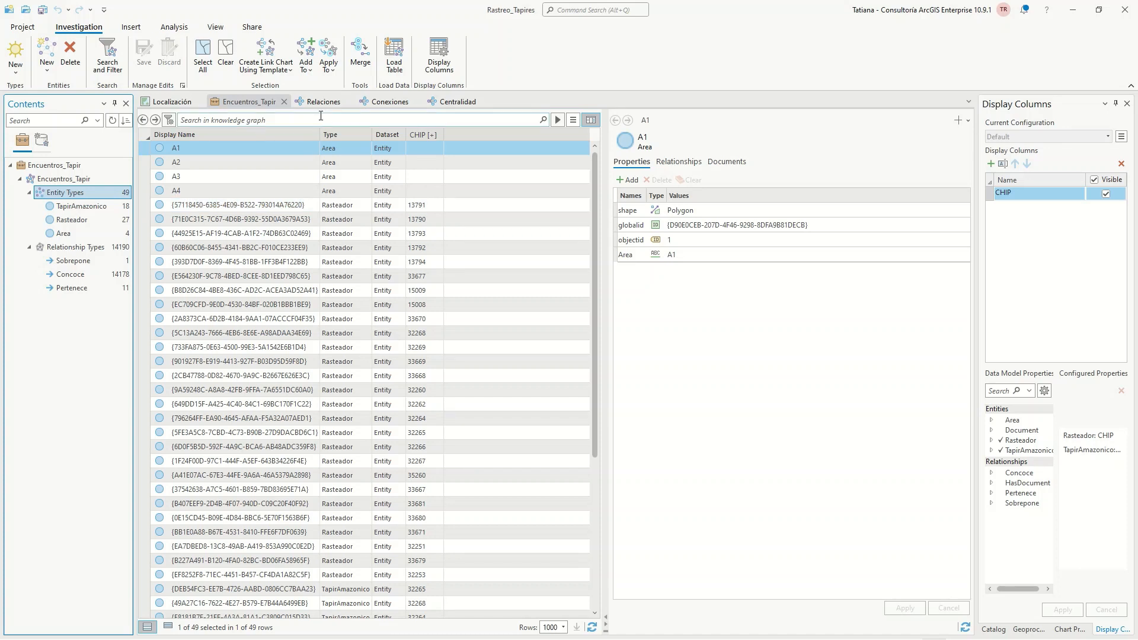
left_click(62, 207)
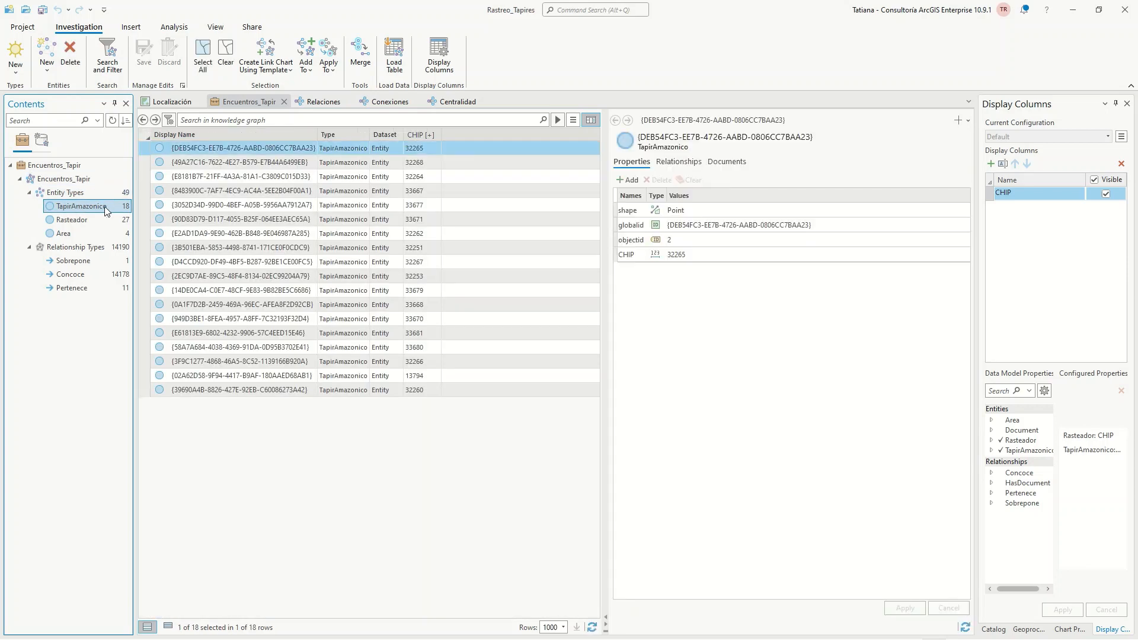
left_click(70, 224)
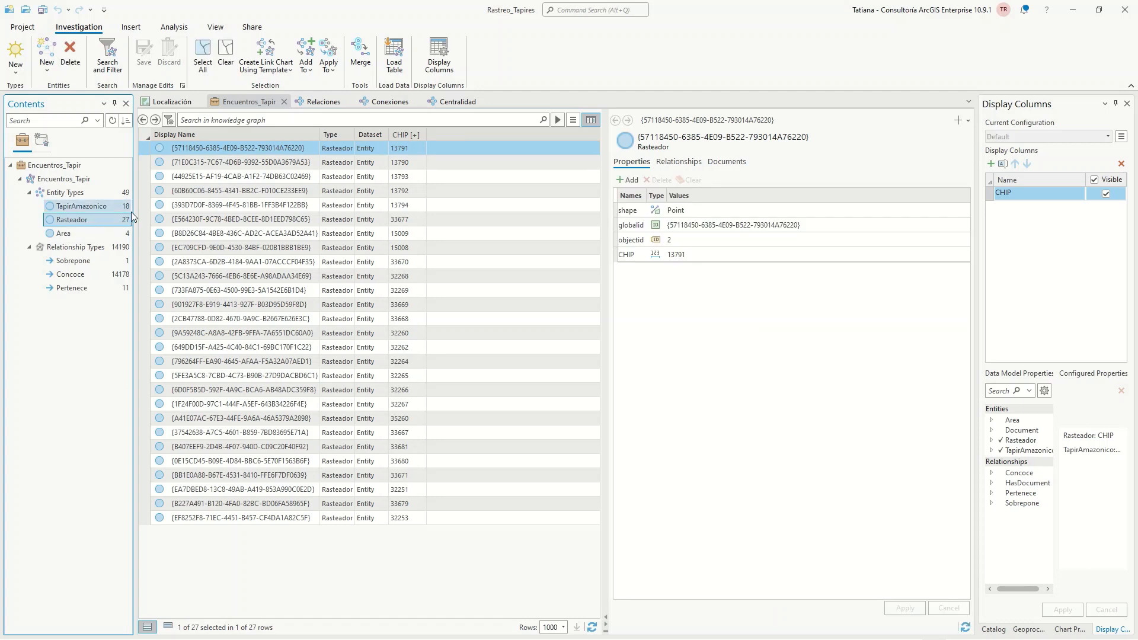
left_click(93, 233)
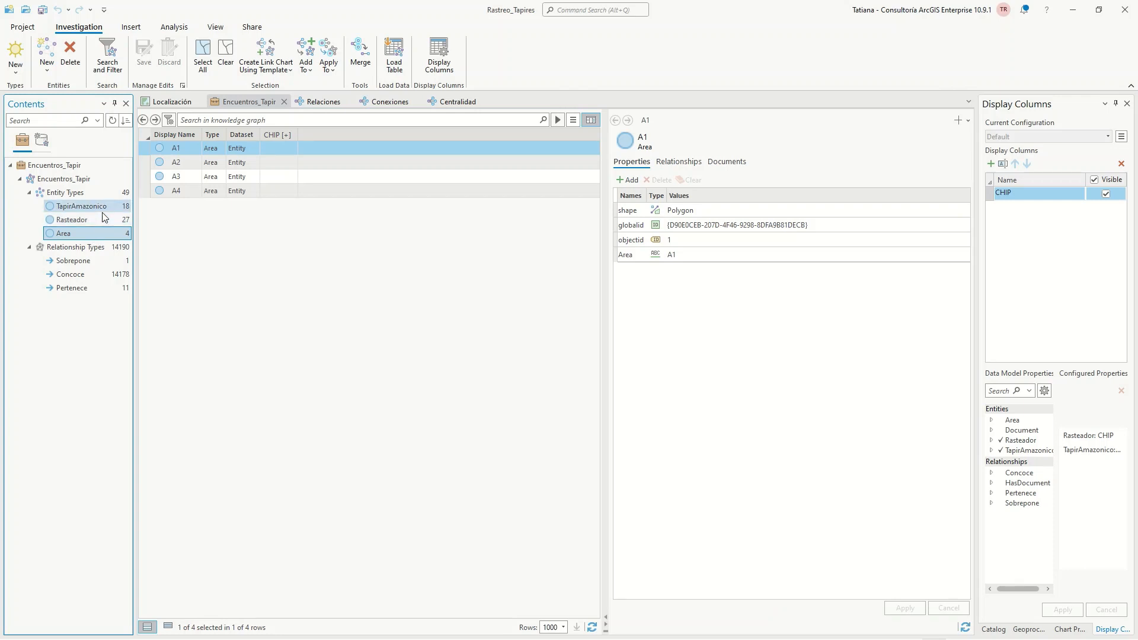
left_click(98, 216)
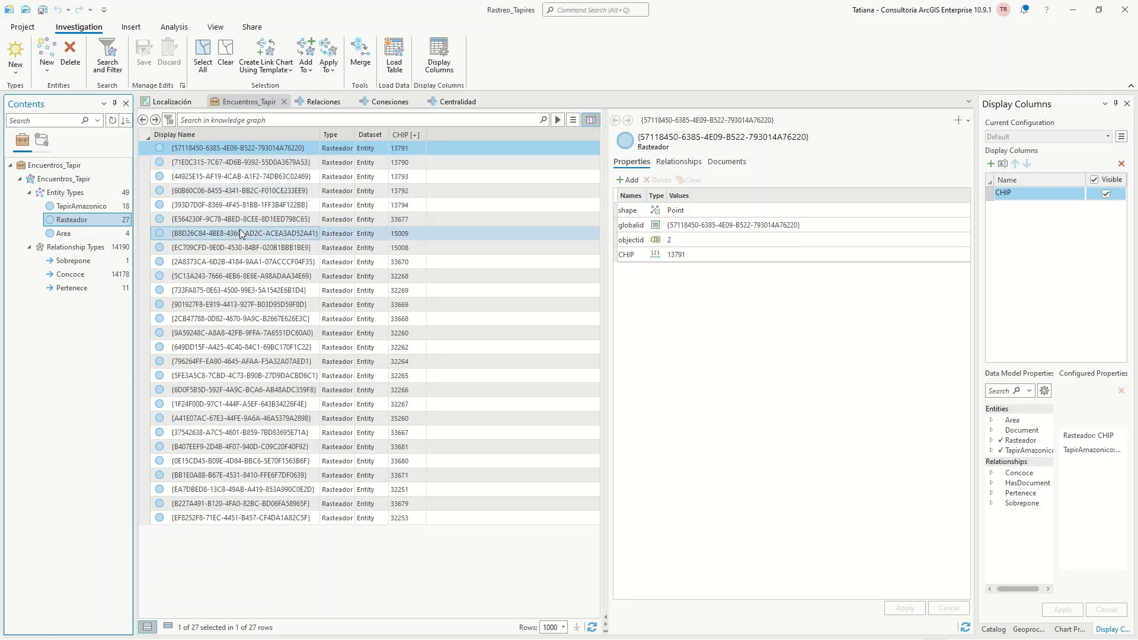
left_click(110, 212)
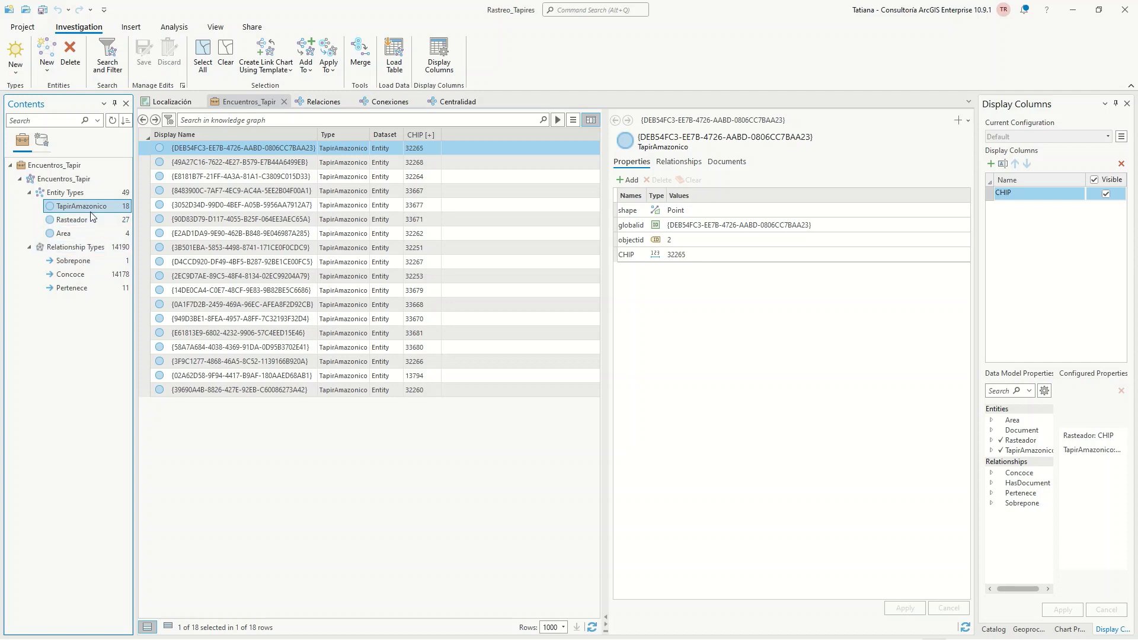
left_click(144, 236)
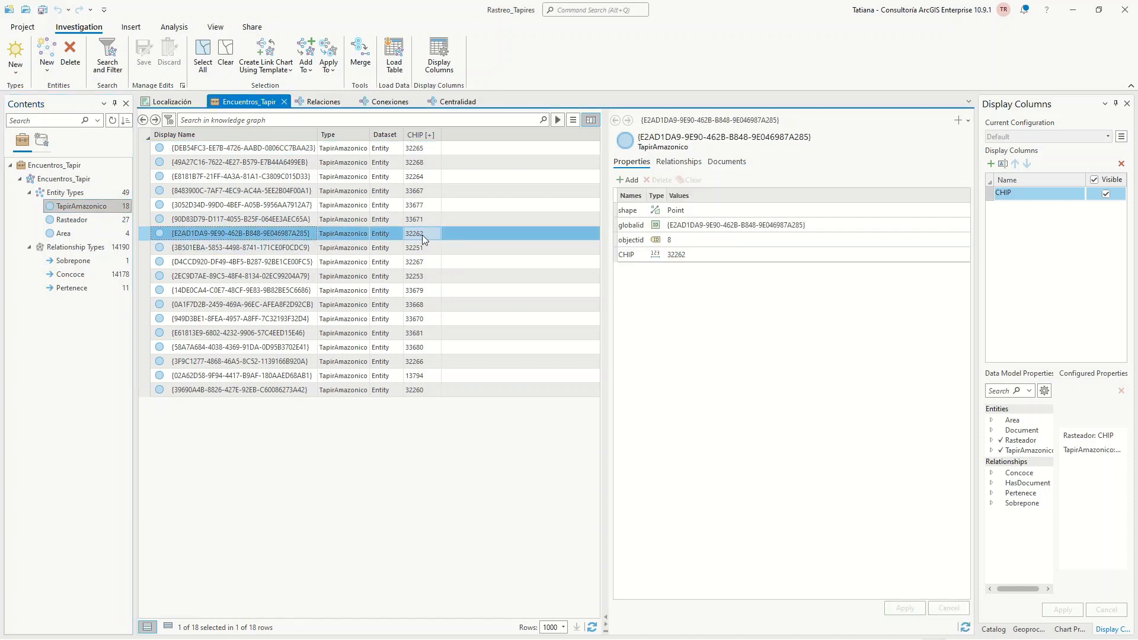
Select tapir 32262 in the Relaciones link chart and open Filtered Expand beside it
left_click(319, 101)
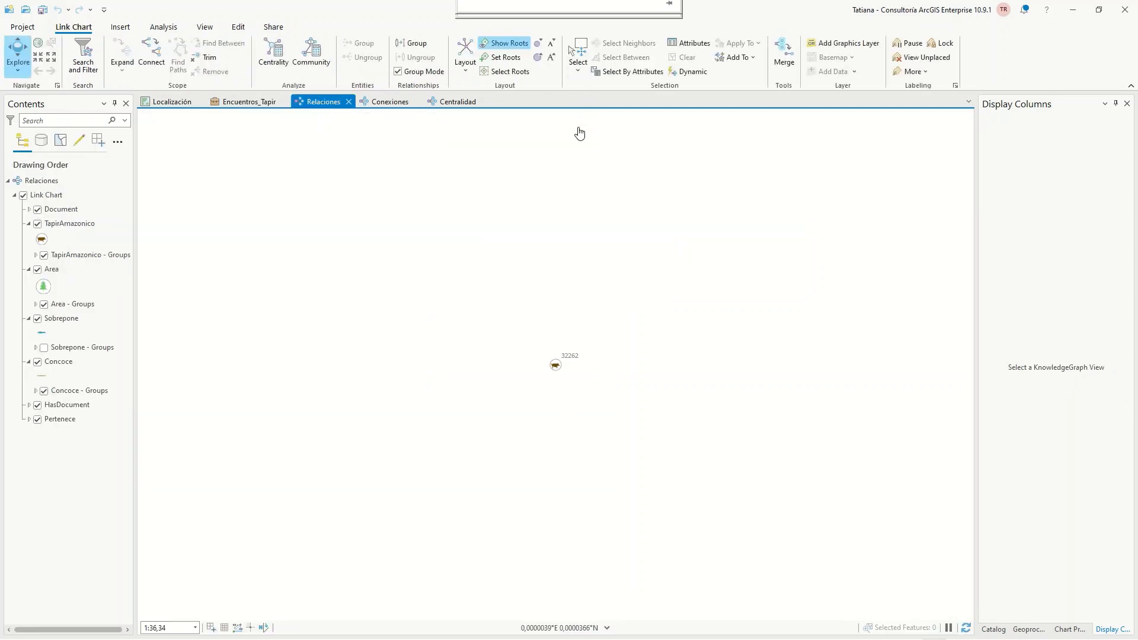
left_click(580, 55)
left_click_drag(533, 393, 617, 420)
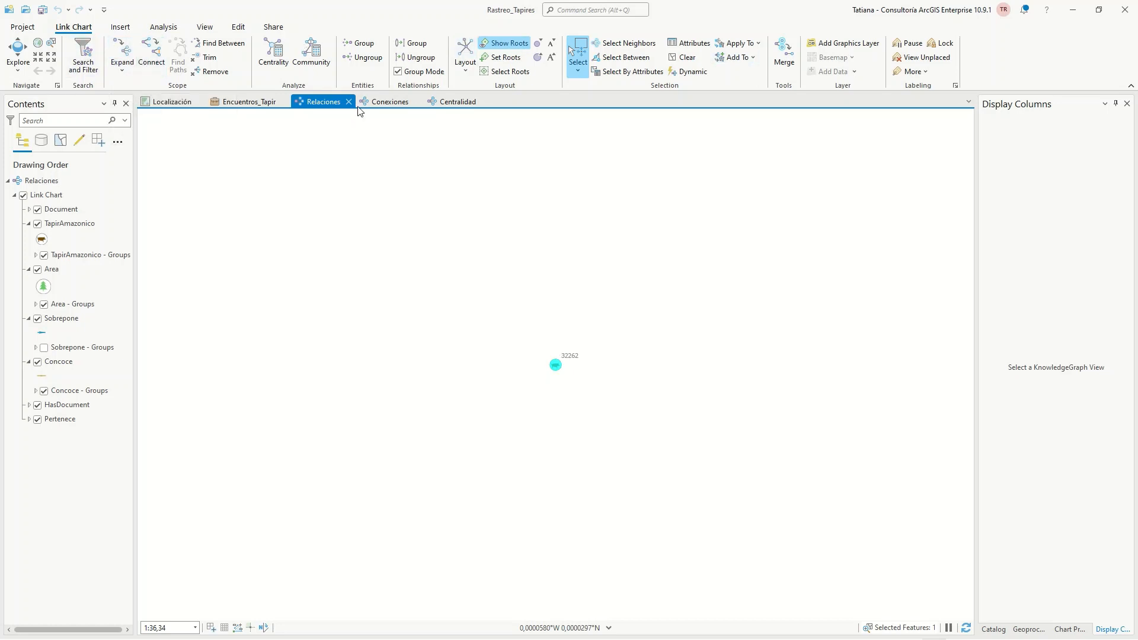
left_click(124, 68)
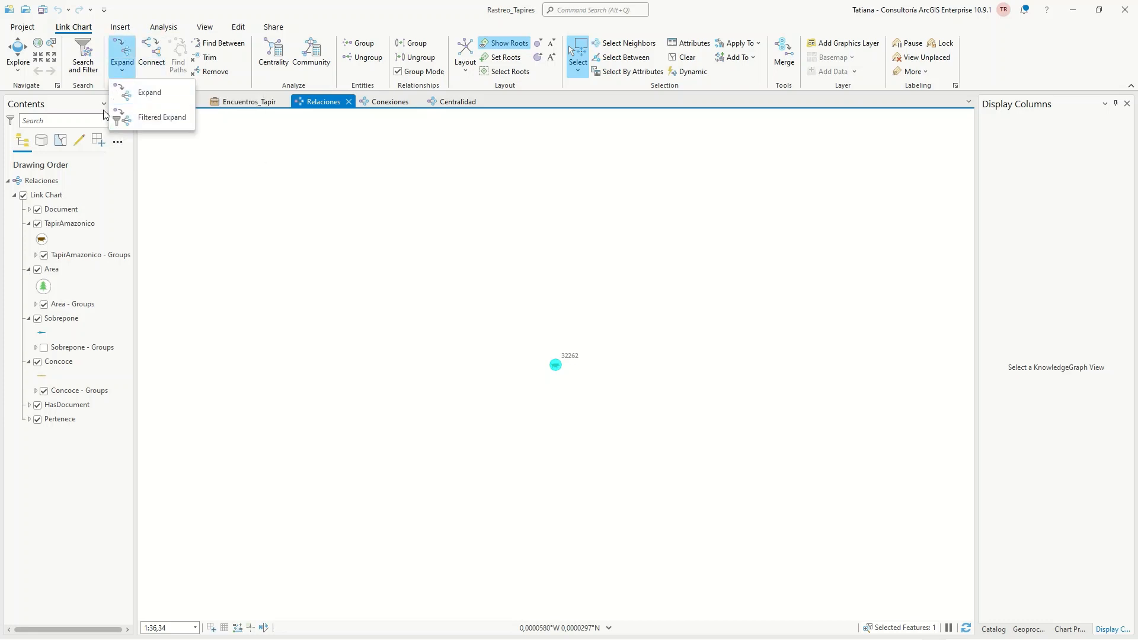
left_click(146, 122)
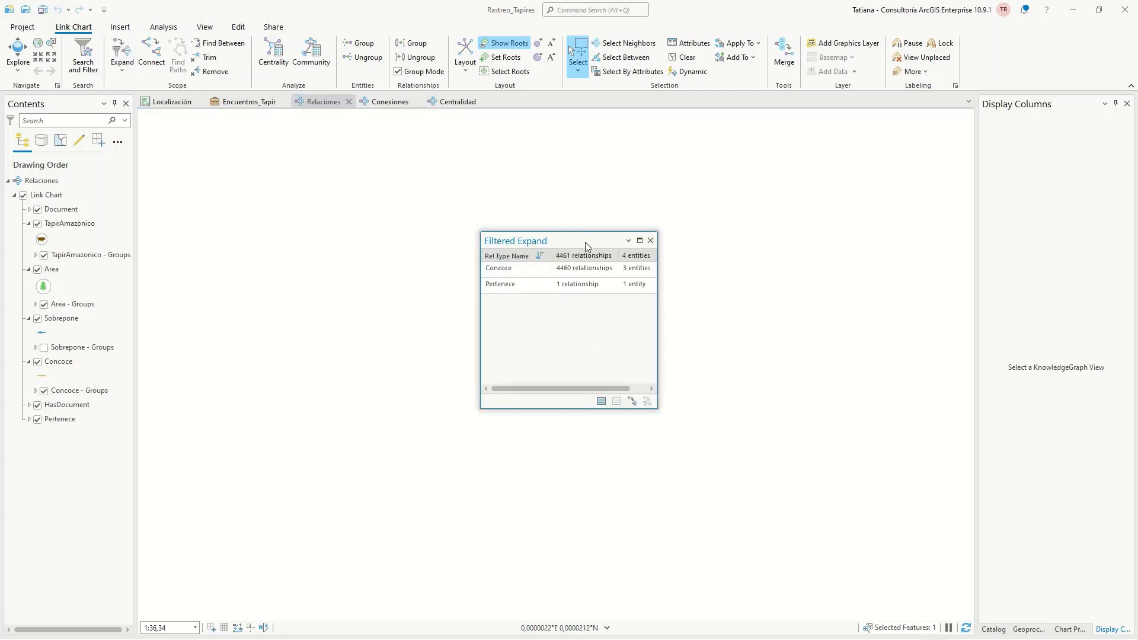
left_click_drag(585, 242, 305, 287)
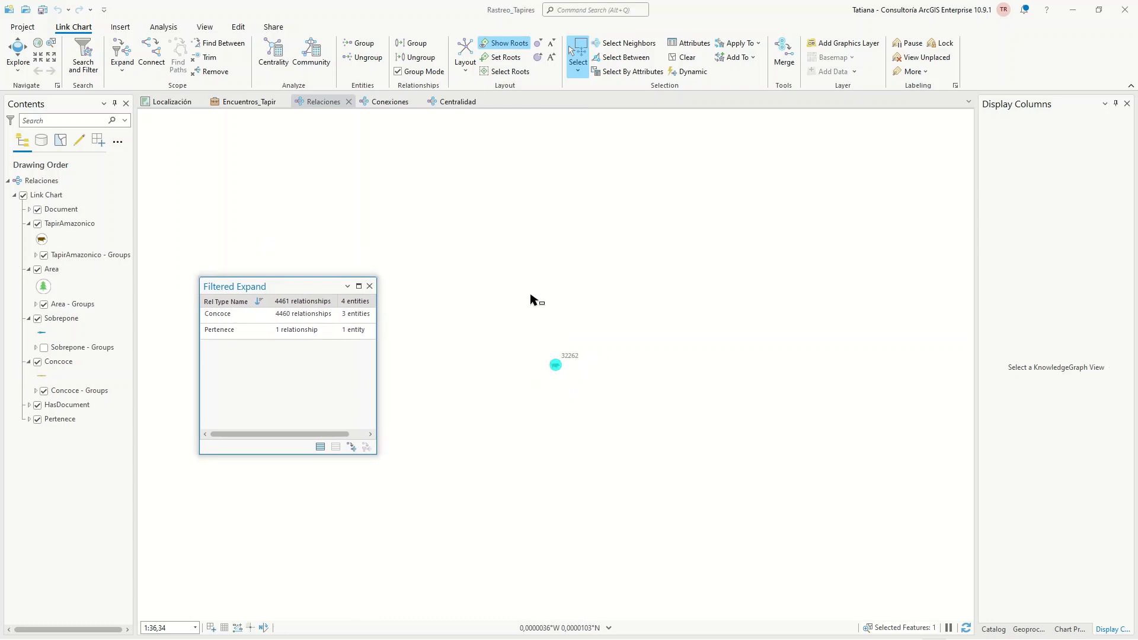
Expand tapir 32262 with Filtered Expand using only its Concoce relationships
left_click(235, 315)
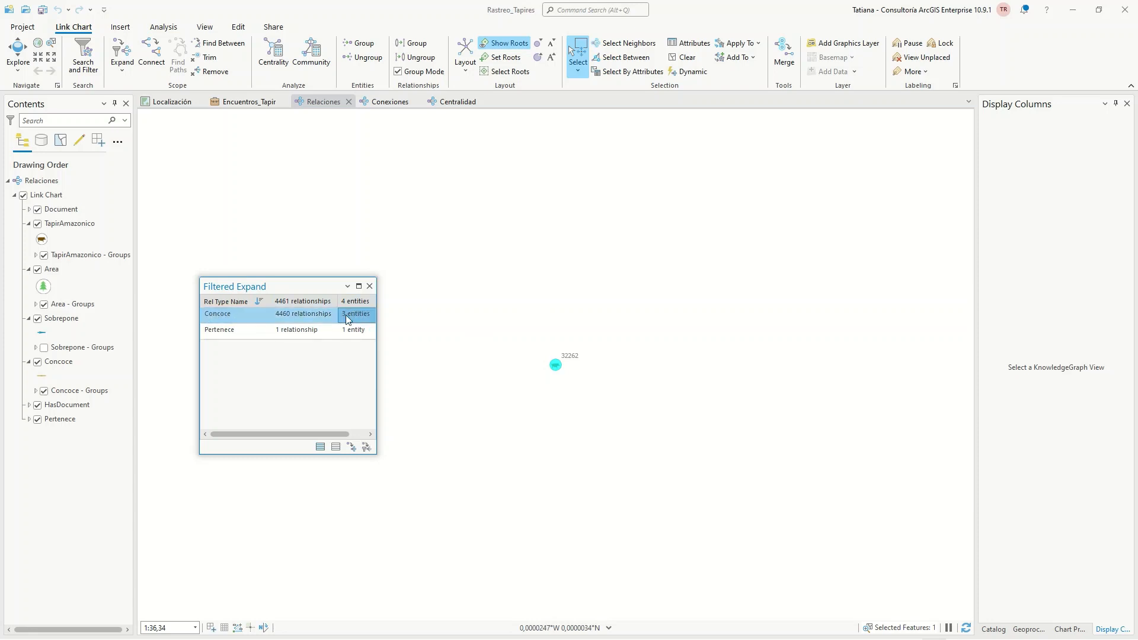
left_click(235, 337, "ctrl")
left_click(233, 336, "ctrl")
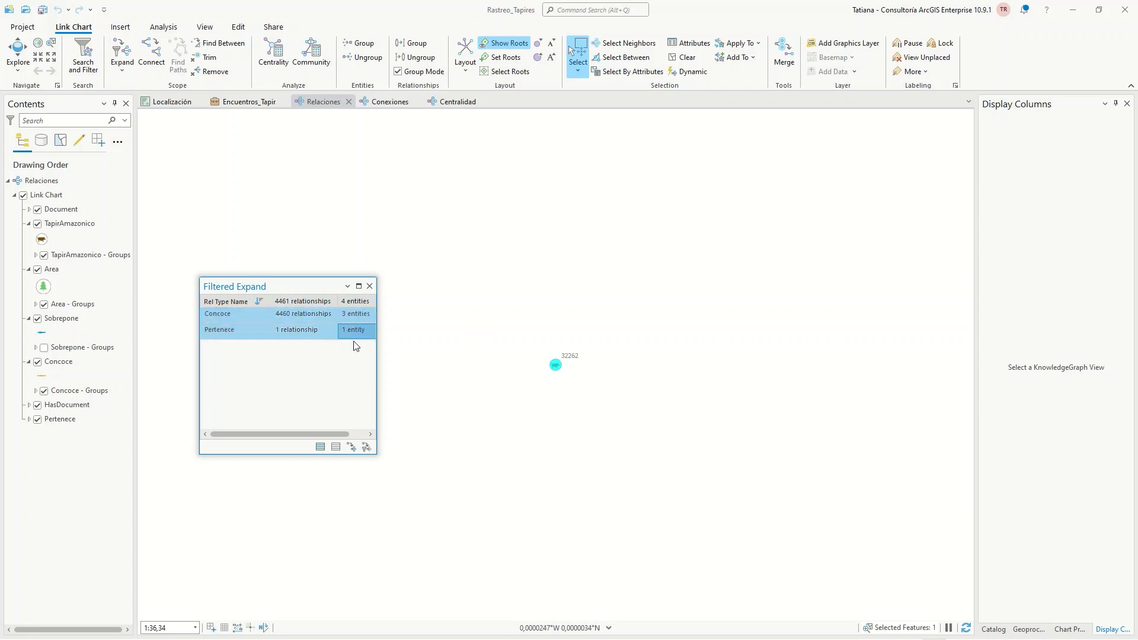
left_click(230, 339, "ctrl")
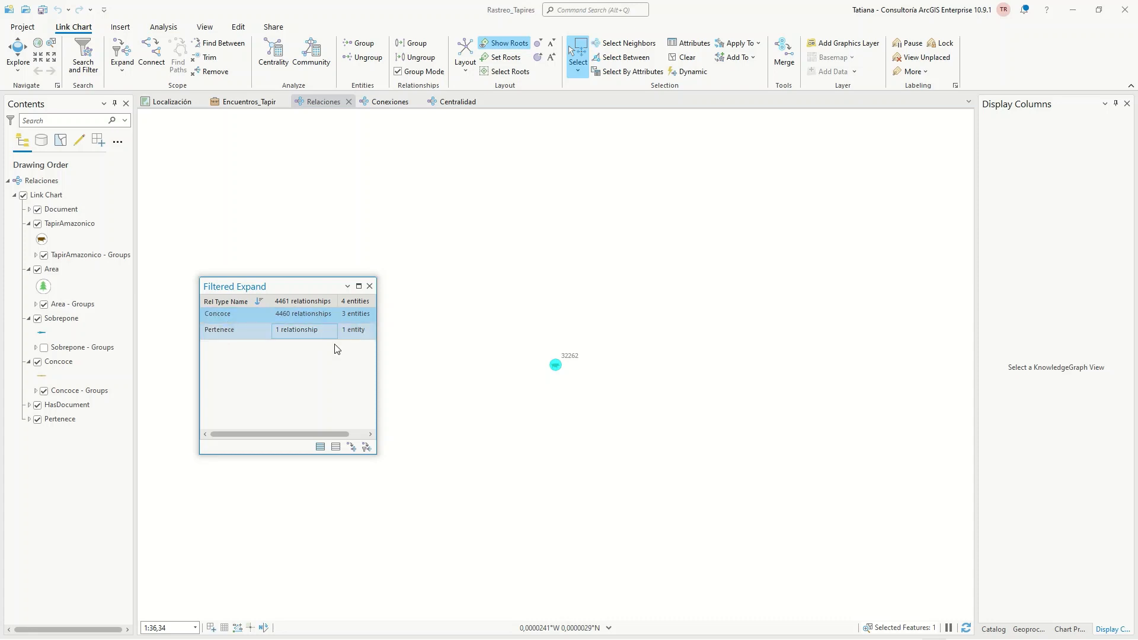
left_click_drag(283, 288, 274, 250)
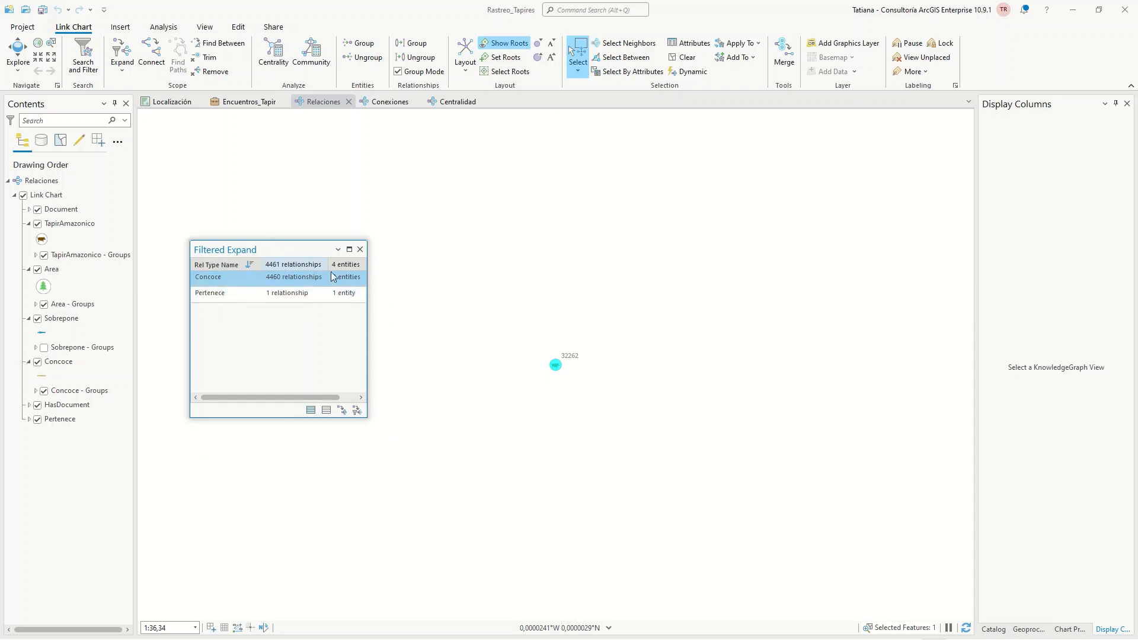
left_click(357, 411)
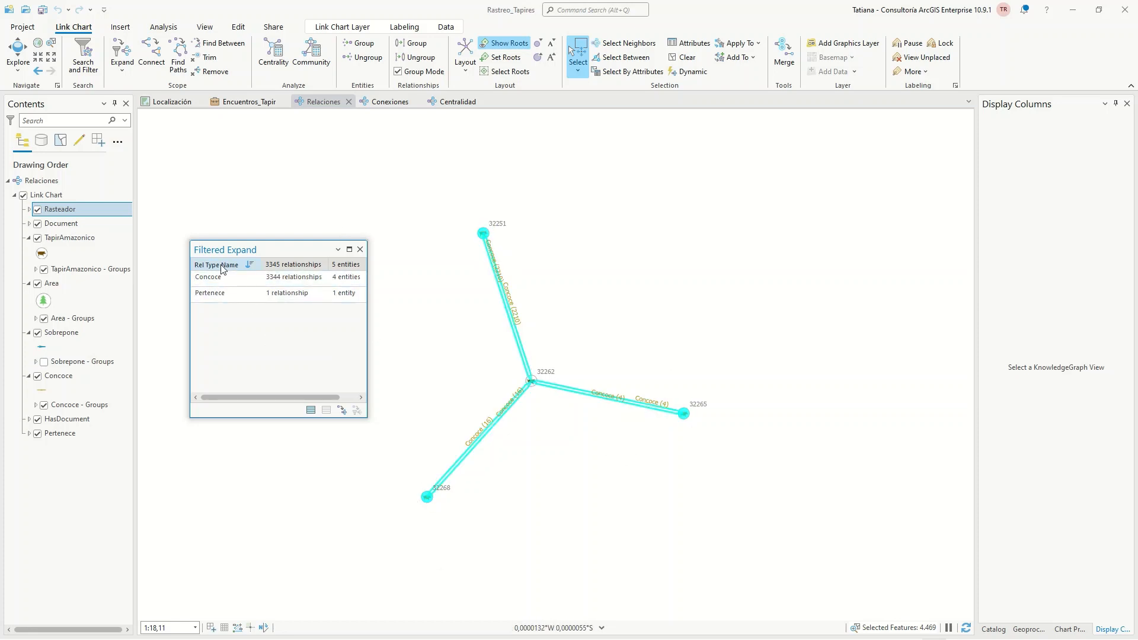
Expand the selected connected tapirs by one more level of Concoce relationships, keeping the Filtered Expand window clear of the chart
left_click(219, 279)
left_click(222, 277)
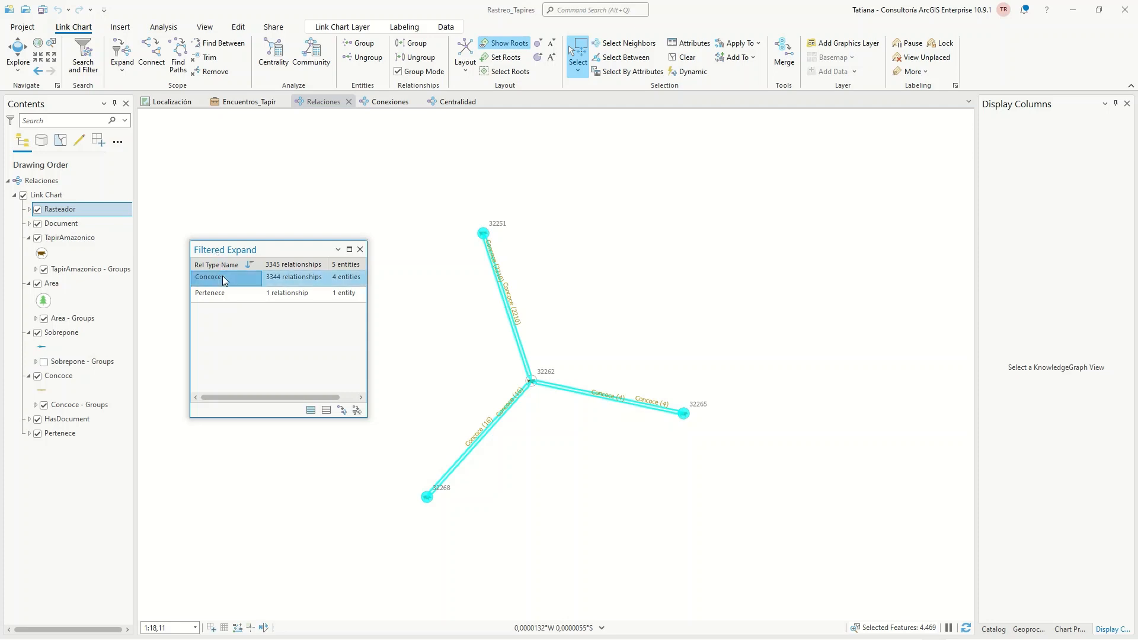
left_click(360, 413)
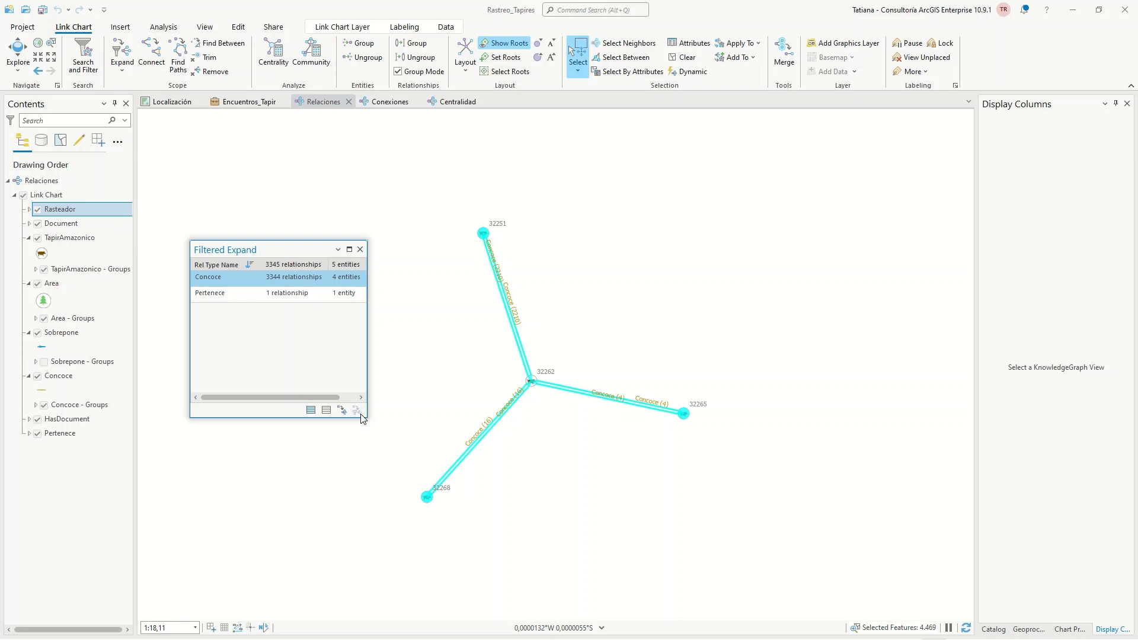
left_click_drag(296, 249, 255, 219)
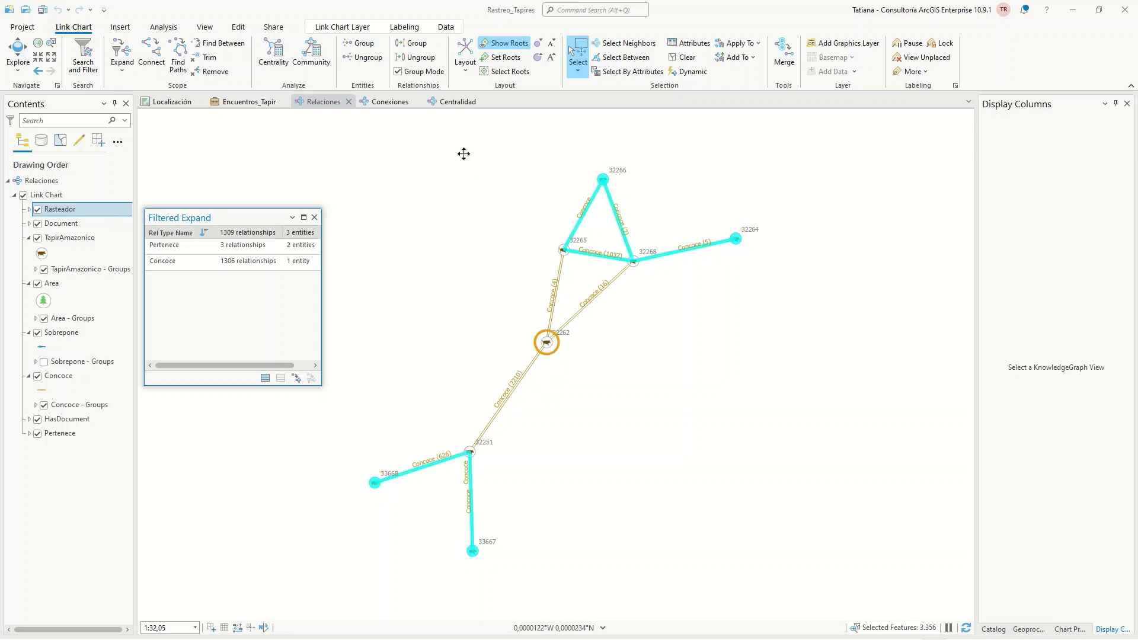
Select only tapirs 32262 and 32264 in the chart and review the link charts and maps they can be added to
left_click(627, 366)
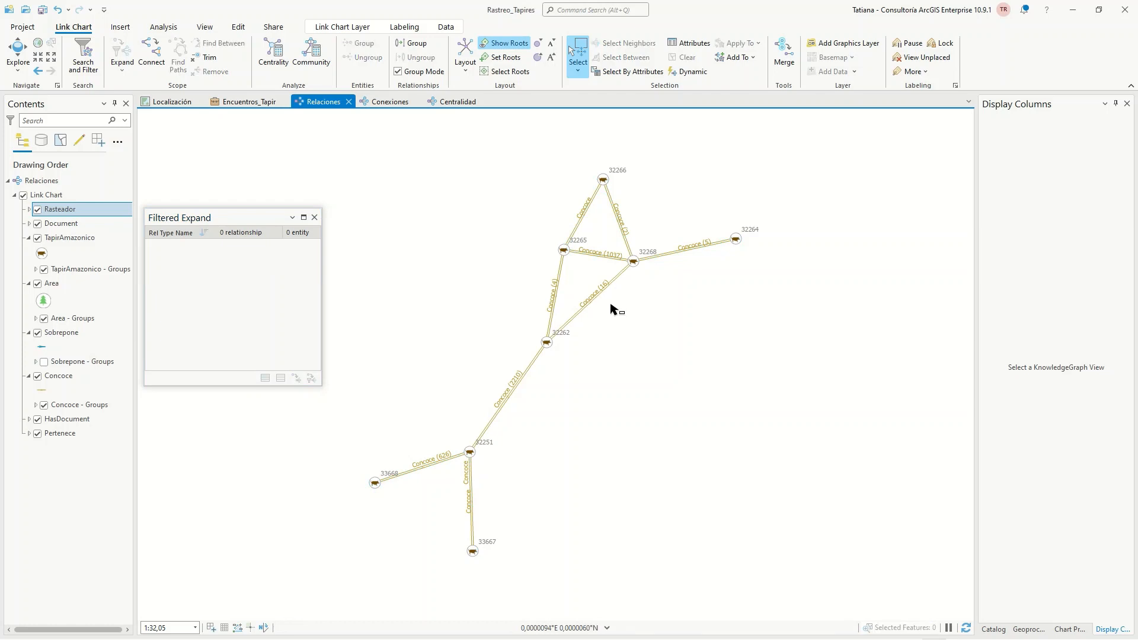
left_click(546, 341)
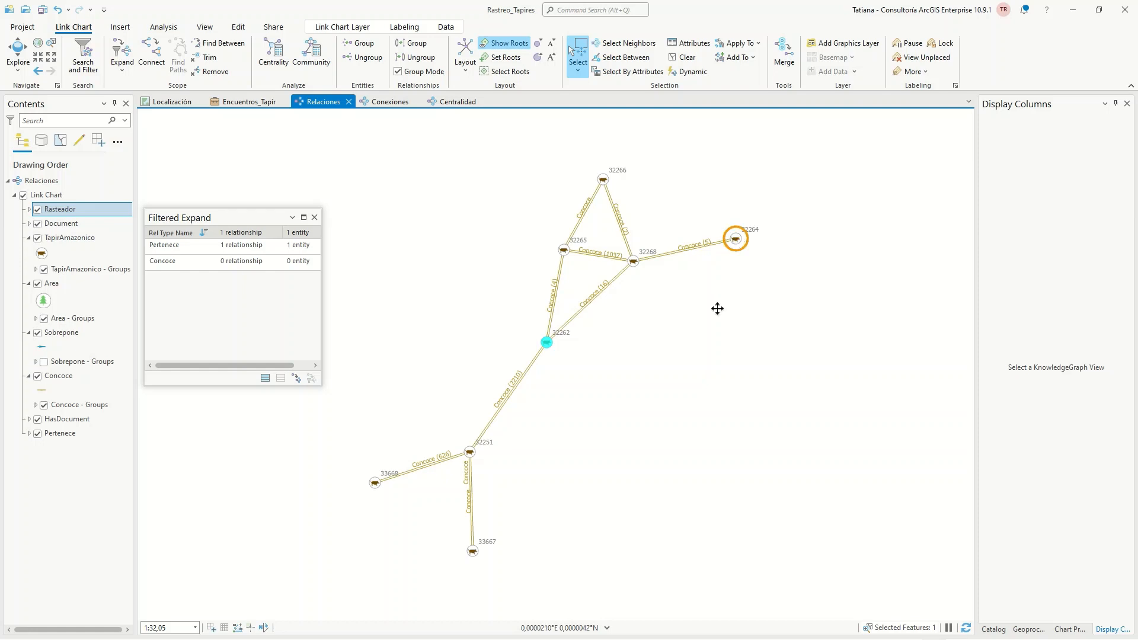
left_click(738, 245, "shift")
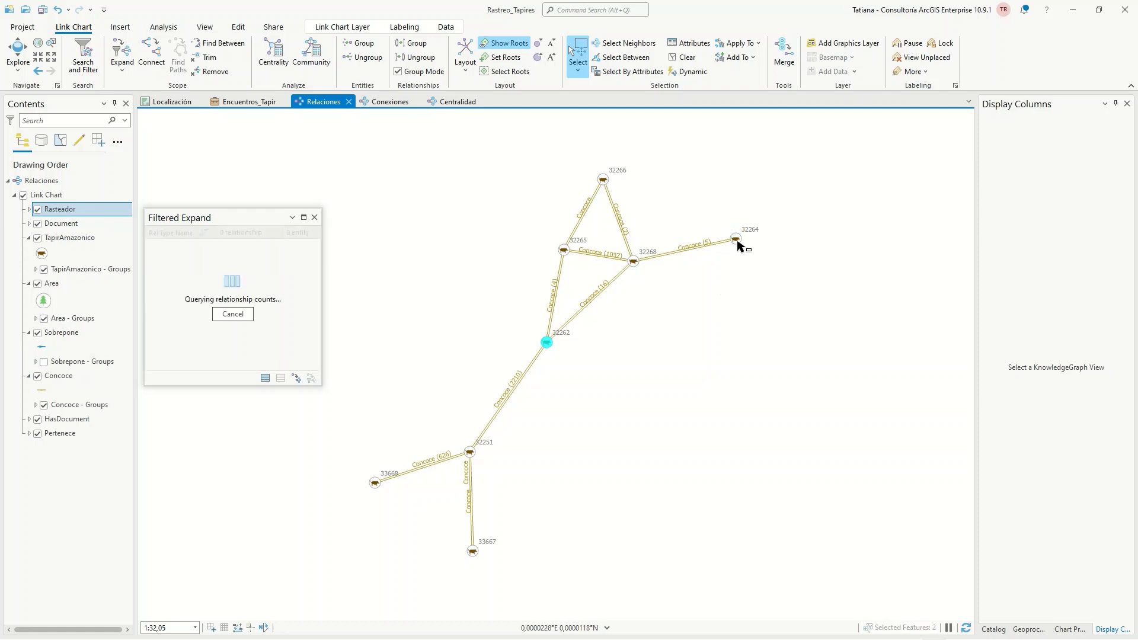
right_click(738, 243)
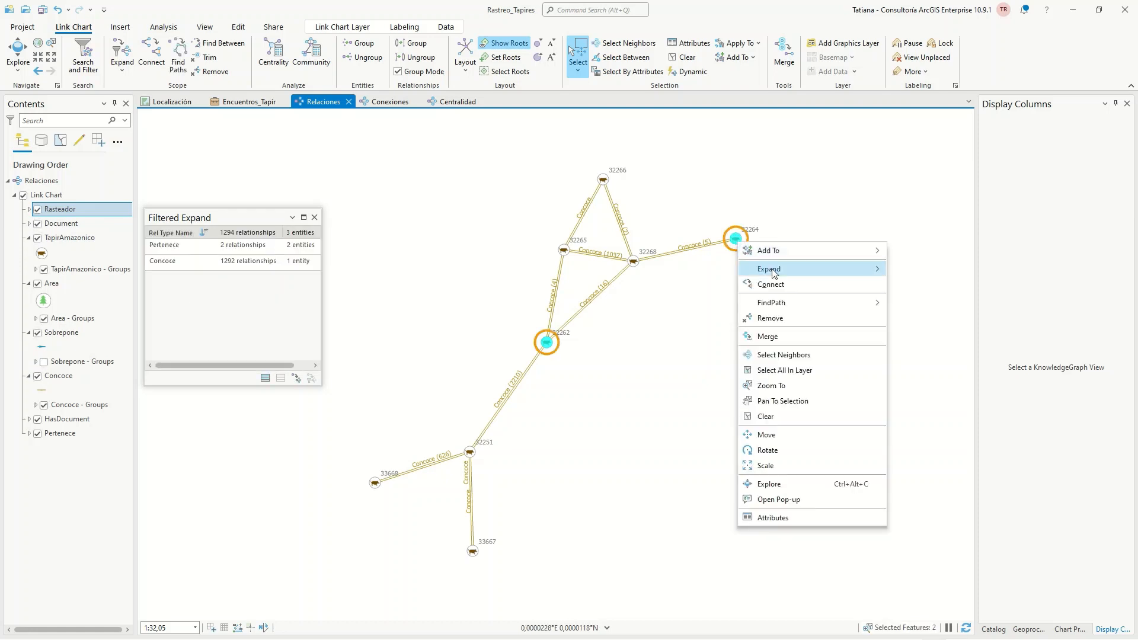
mouse_move(795, 252)
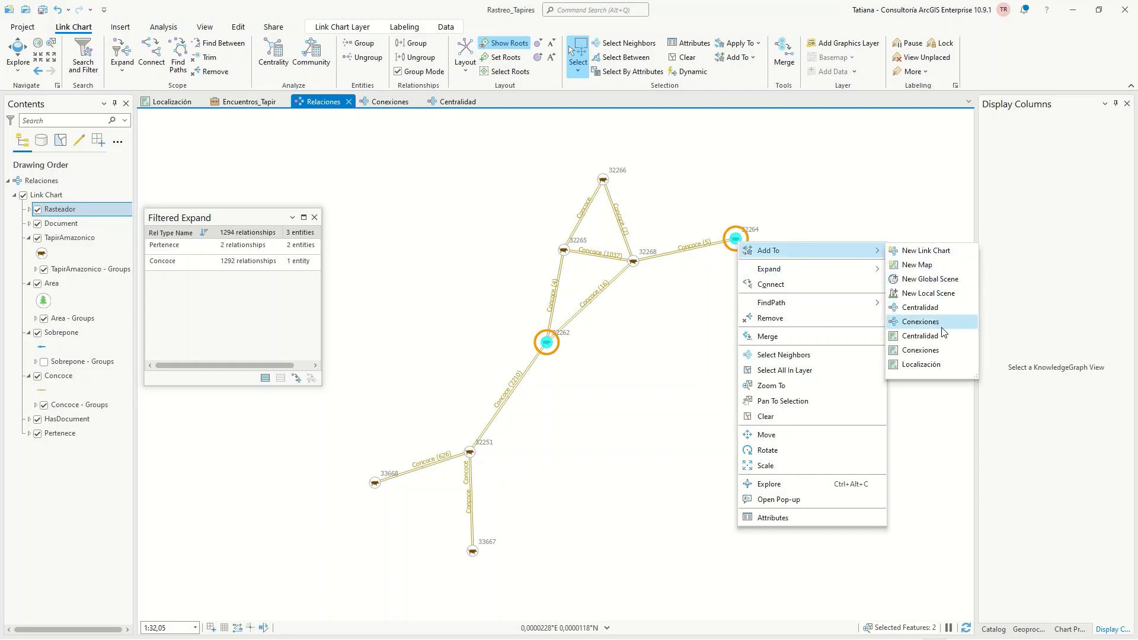
Select tapirs 32264 and 32262 in the Conexiones link chart, with Filtered Expand closed, and show the project catalog
left_click(373, 106)
left_click(316, 219)
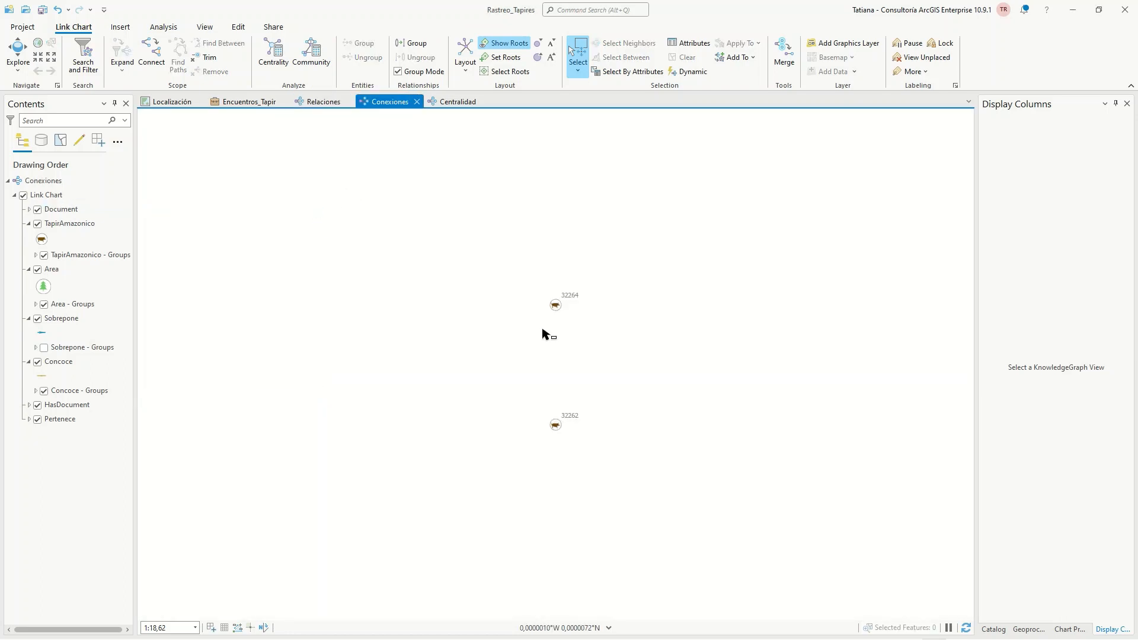
left_click_drag(539, 265, 599, 454)
left_click(994, 630)
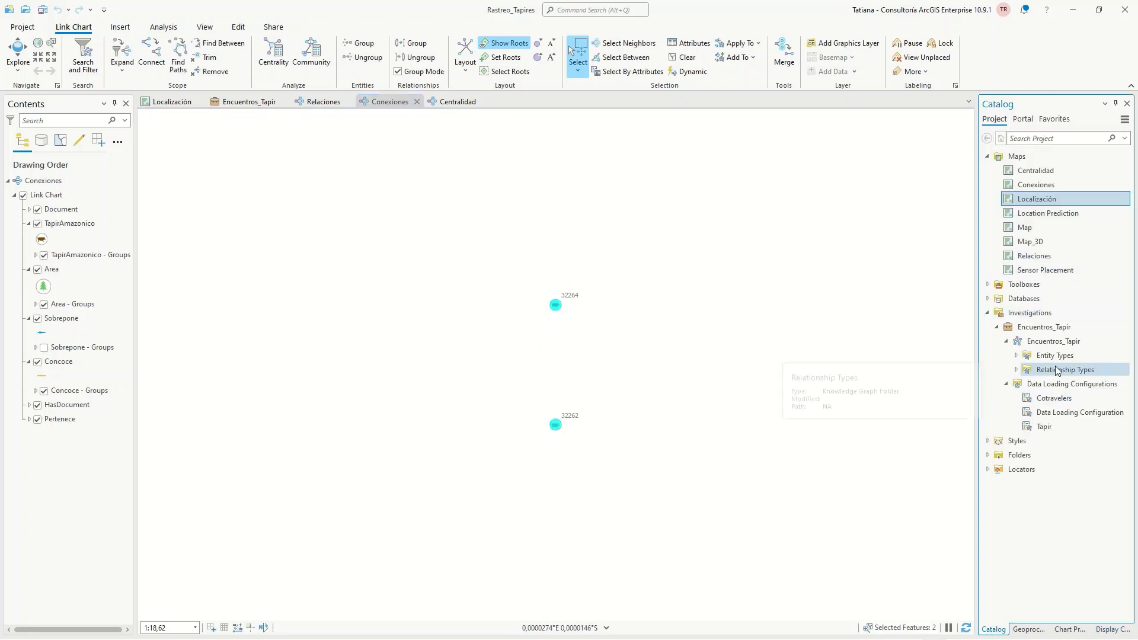
Add the Area entities of the Encuentros_Tapir knowledge graph to the Conexiones link chart
left_click(1016, 355)
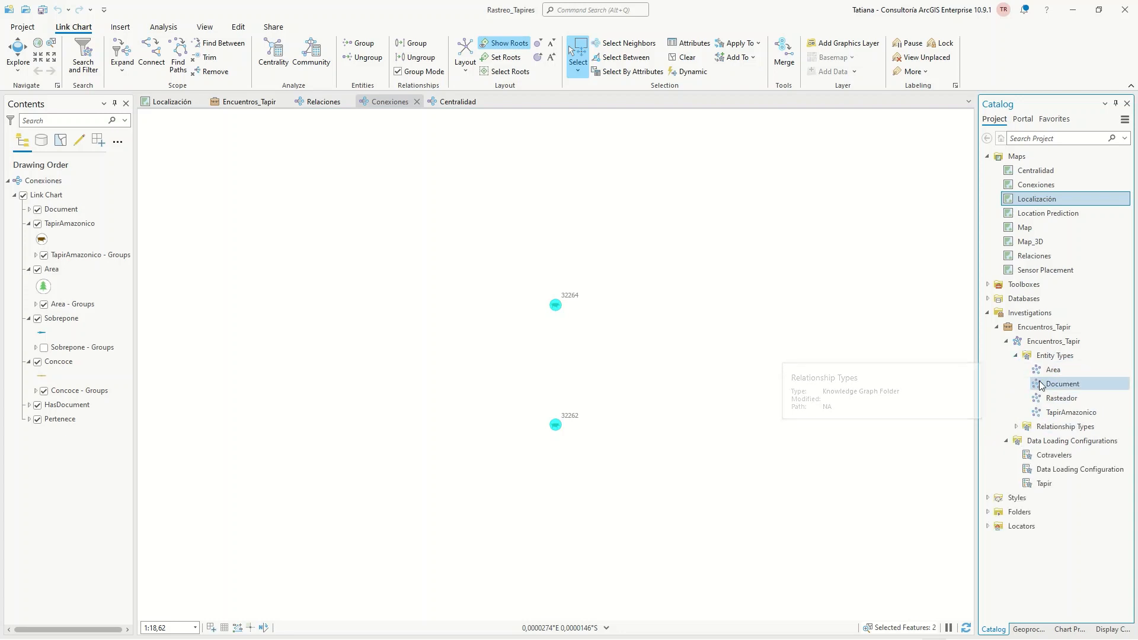
left_click(1050, 371)
left_click_drag(1050, 375, 797, 332)
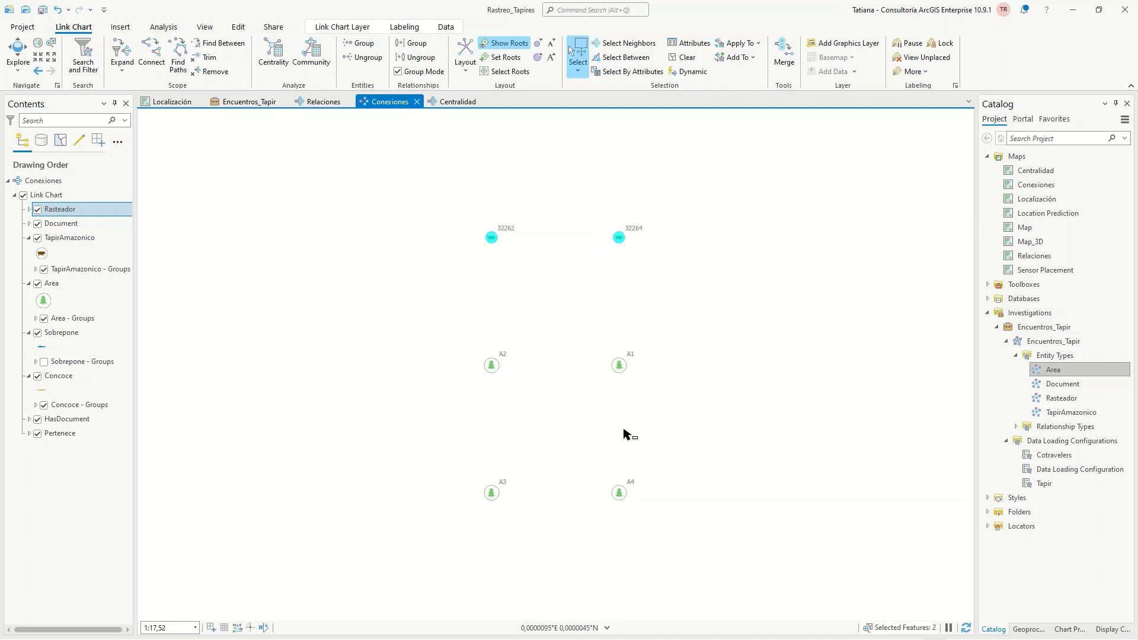
Find the paths between tapirs 32262 and 32264 and areas A1 to A4, and arrange the chart with the Organic Standard layout
left_click_drag(439, 178, 689, 543)
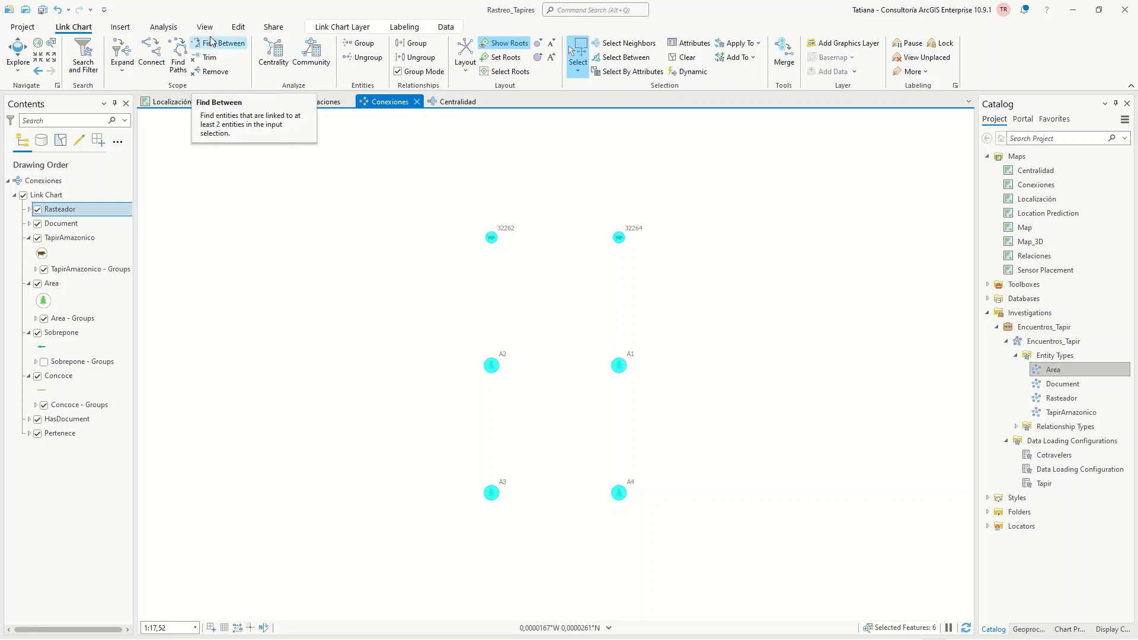
left_click(180, 57)
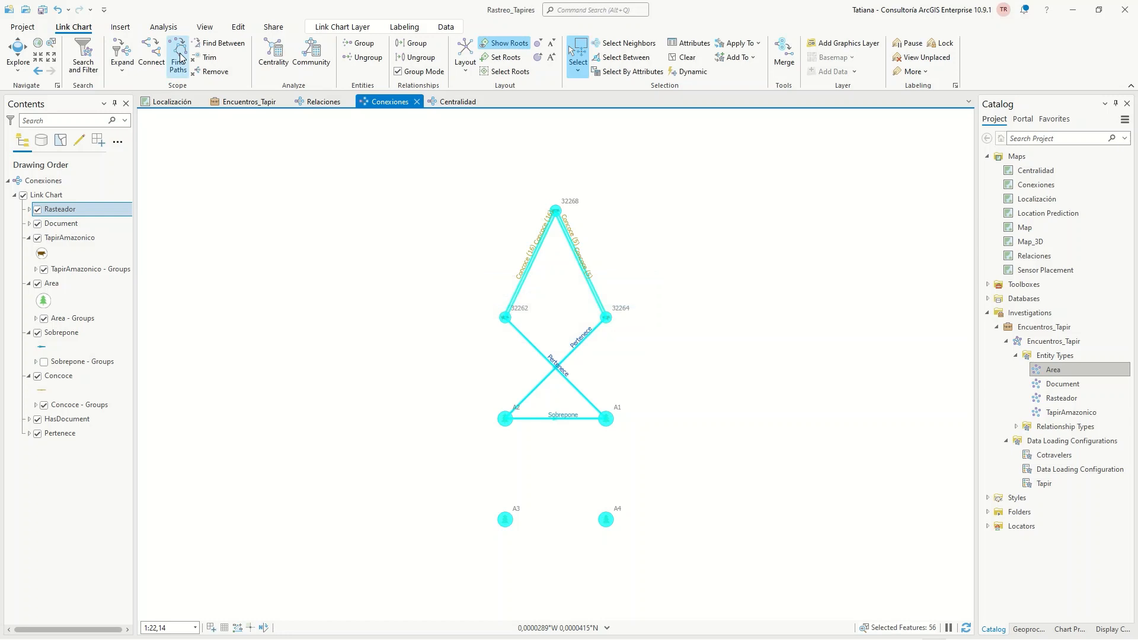
left_click(465, 59)
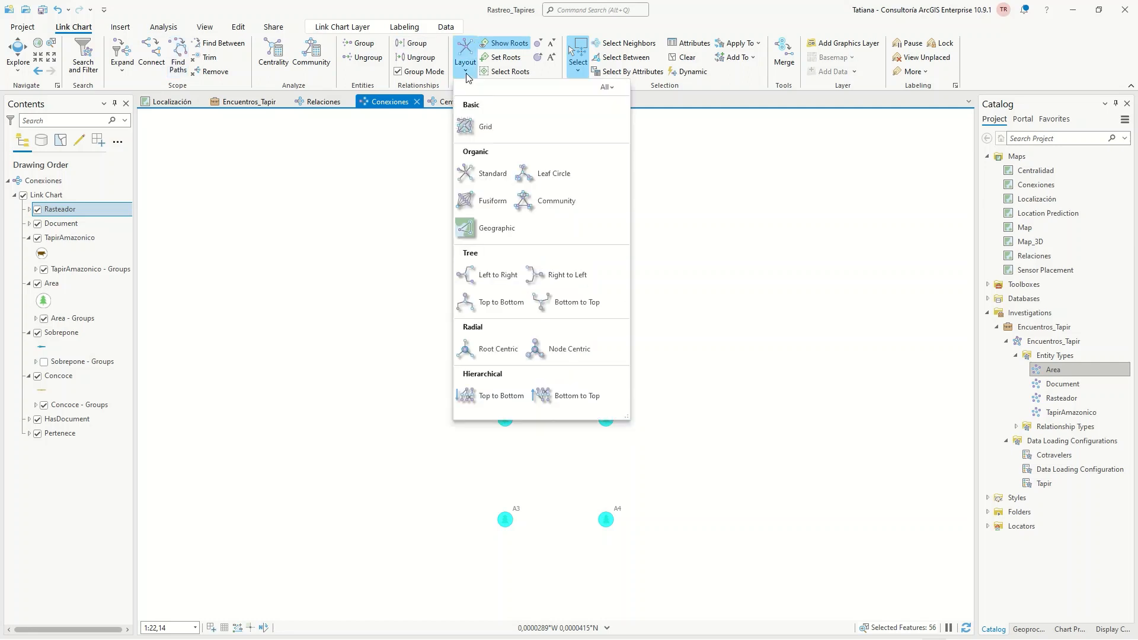
left_click(488, 176)
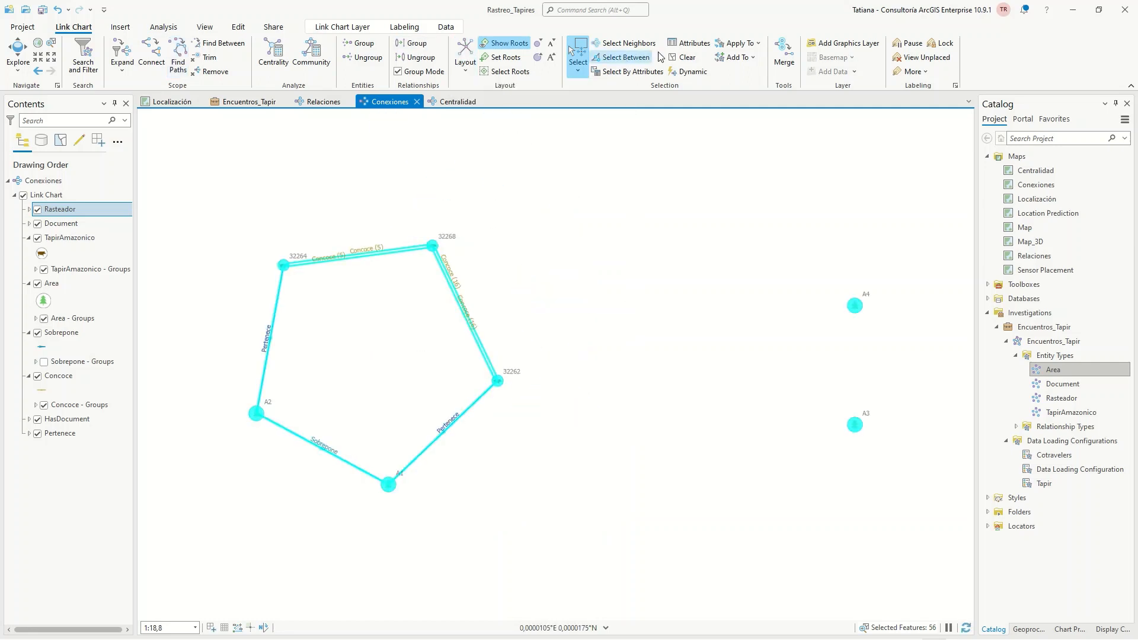
Clear the whole selection and highlight only areas A1 and A2 with their Sobrepone and Pertenece relationships
left_click(683, 57)
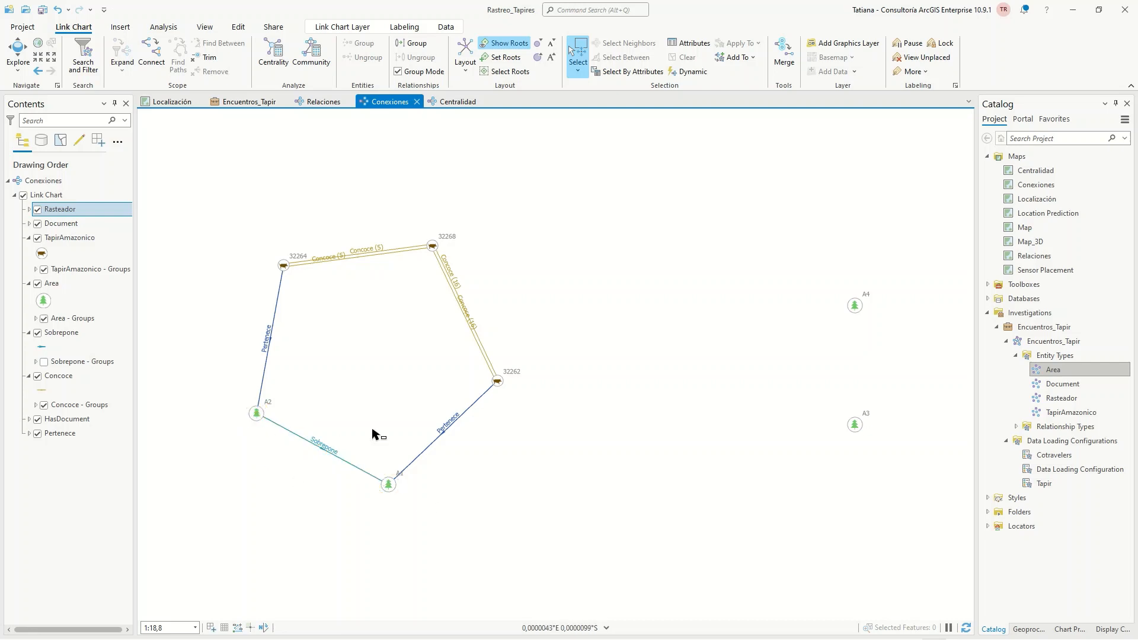
left_click_drag(241, 405, 406, 533)
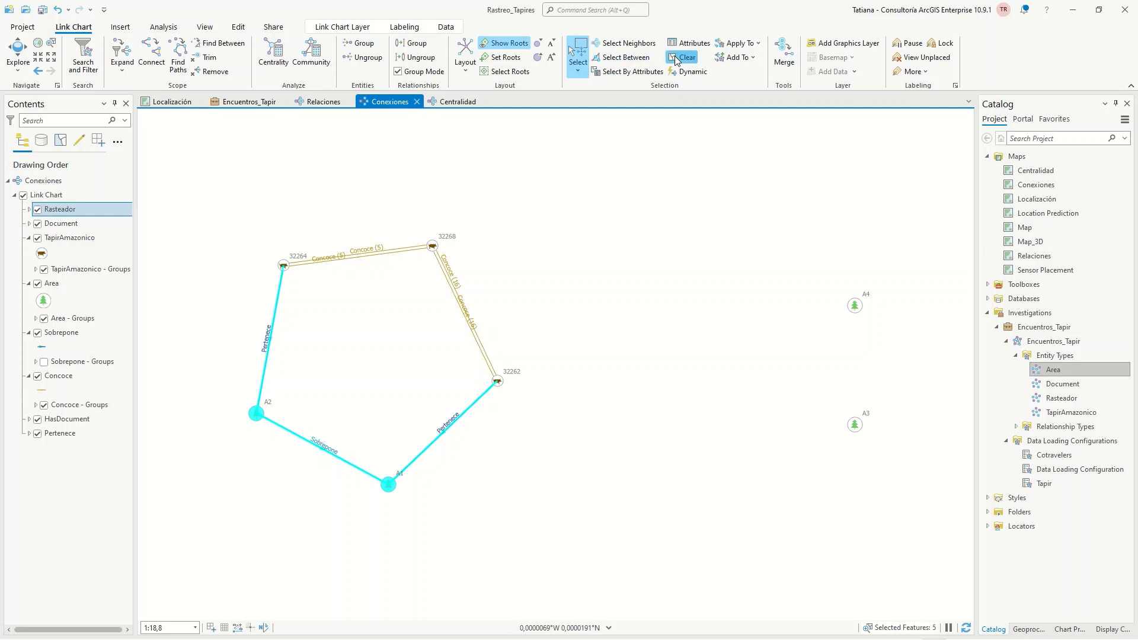
Calculate the centrality scores for the entities of the Centralidad link chart
left_click(463, 105)
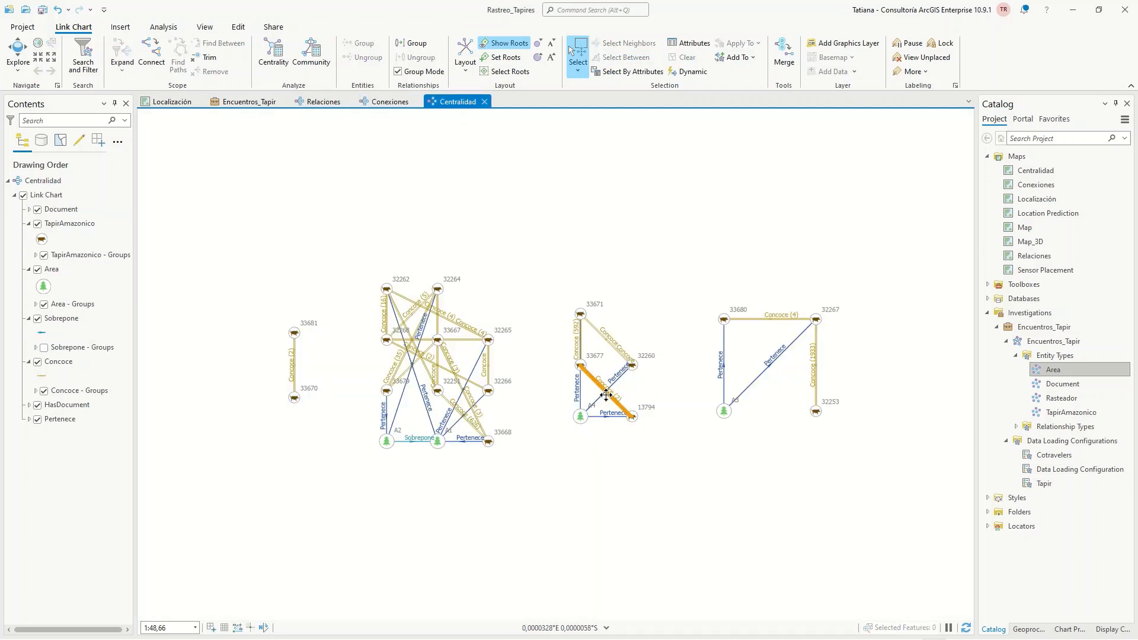
scroll(555, 364, "up", 3)
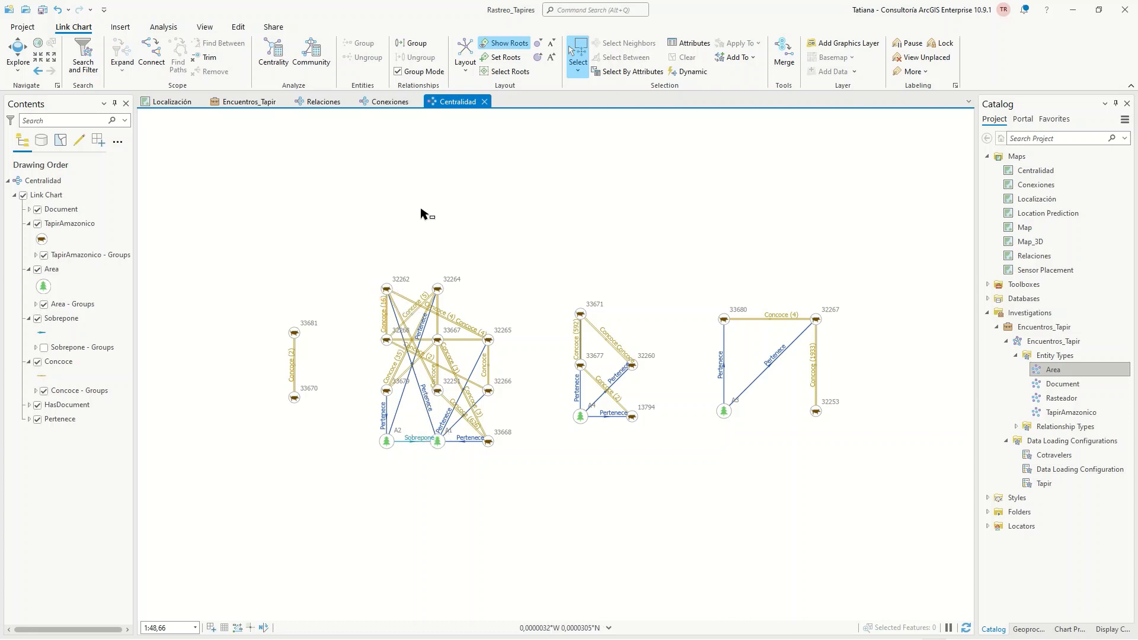
left_click(276, 56)
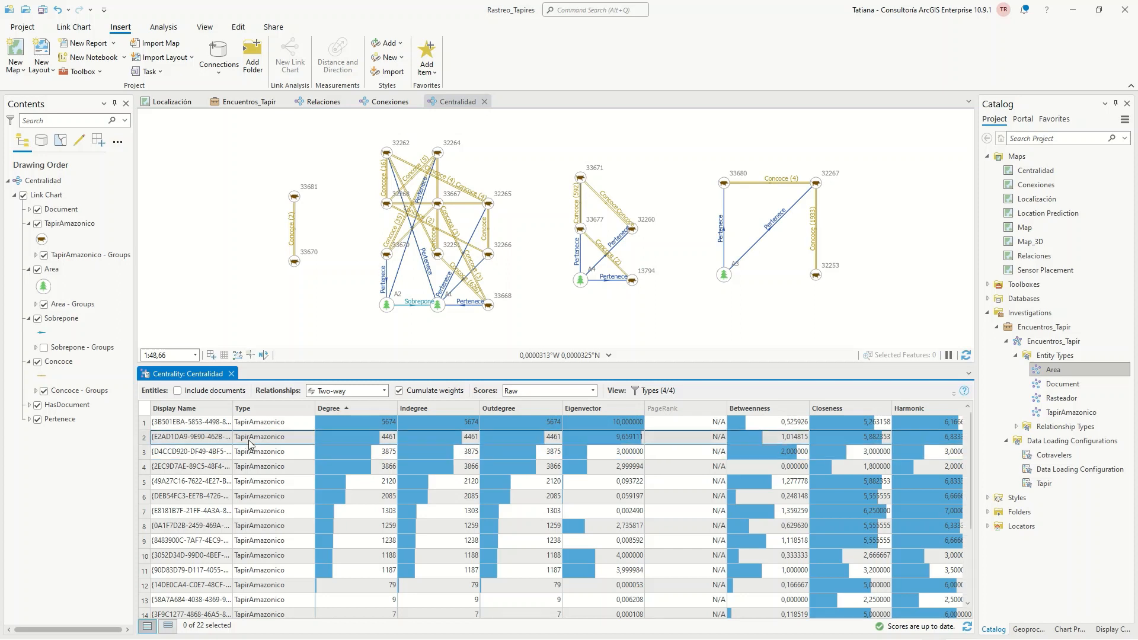
Highlight the two tapirs with the highest degree one after the other from the centrality scores, narrowing the PageRank column
left_click(146, 423)
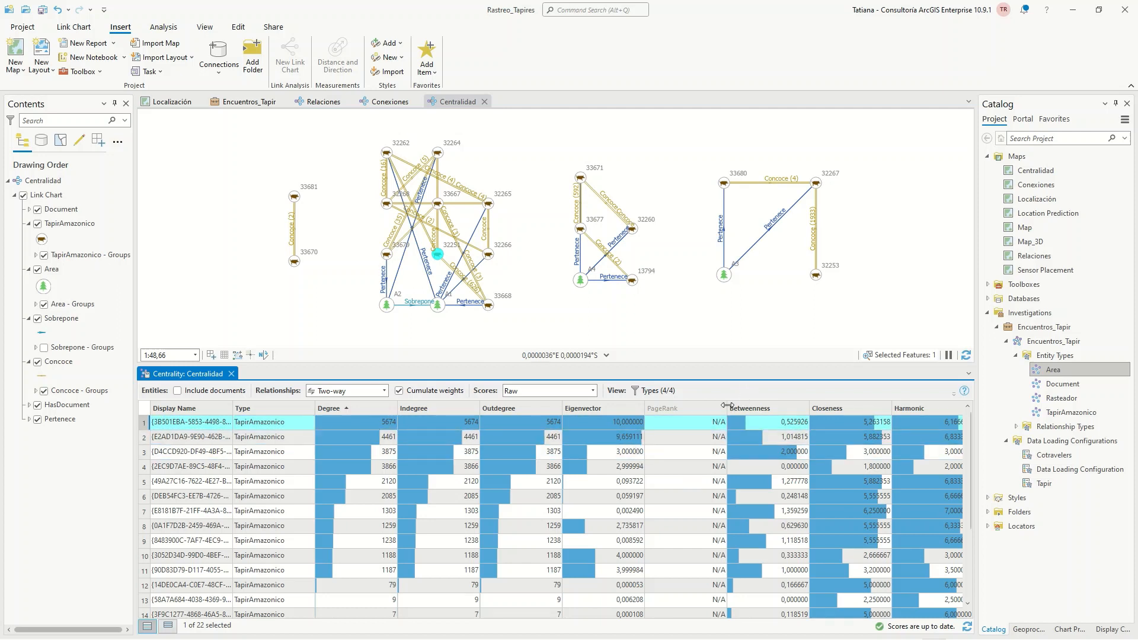
left_click_drag(704, 412, 687, 415)
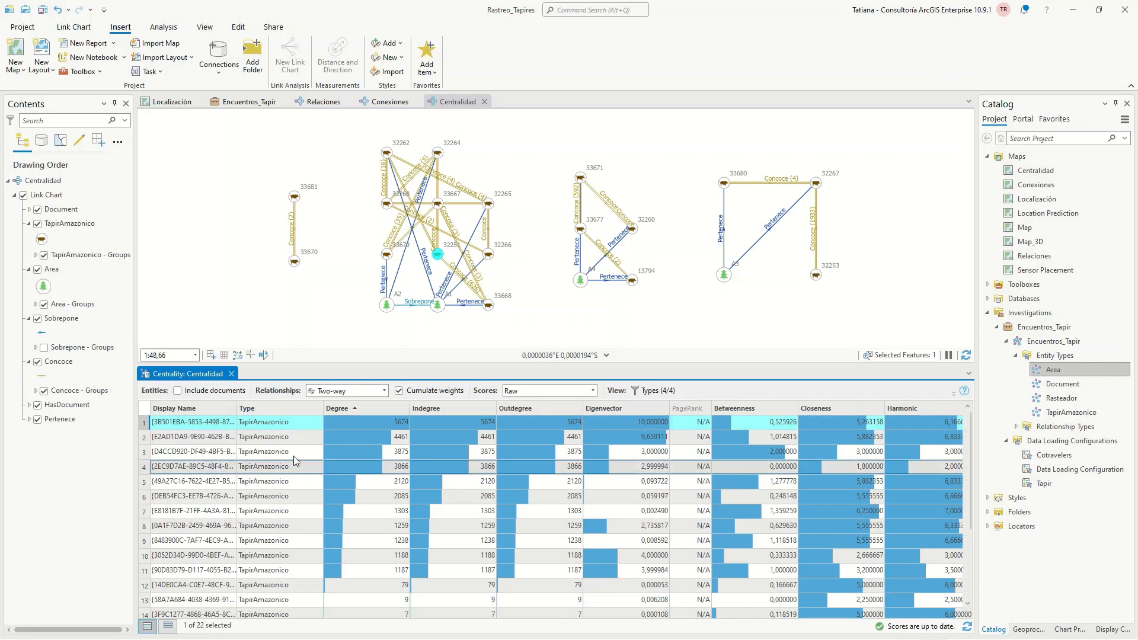
left_click(143, 439)
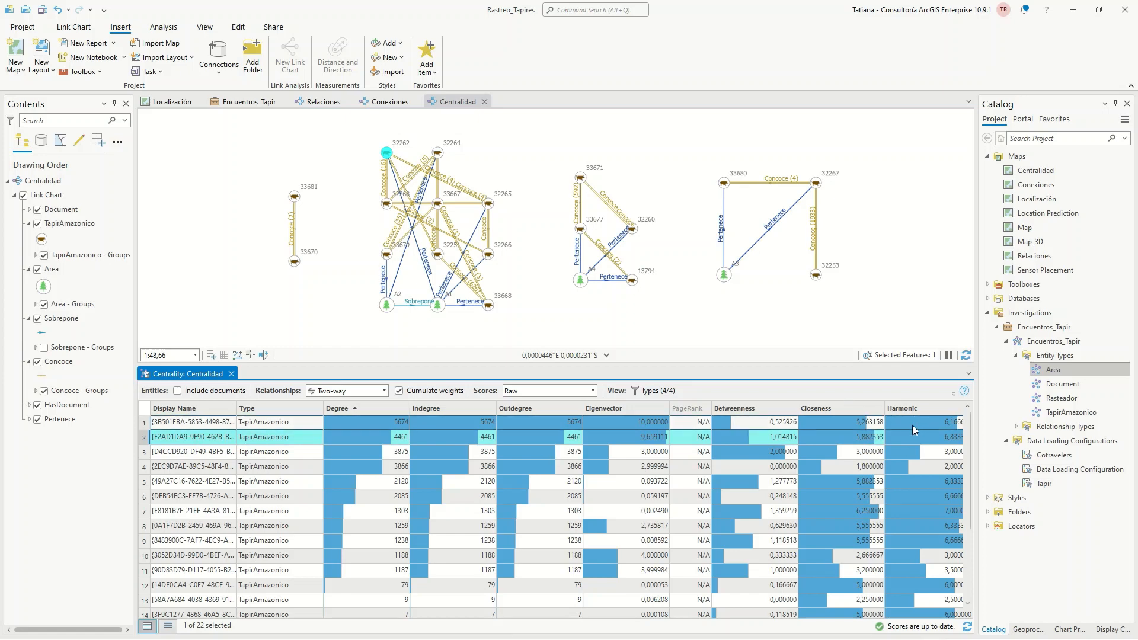
Switch to the presentation slide "Dinámicas y perfilamiento de conductas sociales"
key("alt+Tab")
key("alt+Tab")
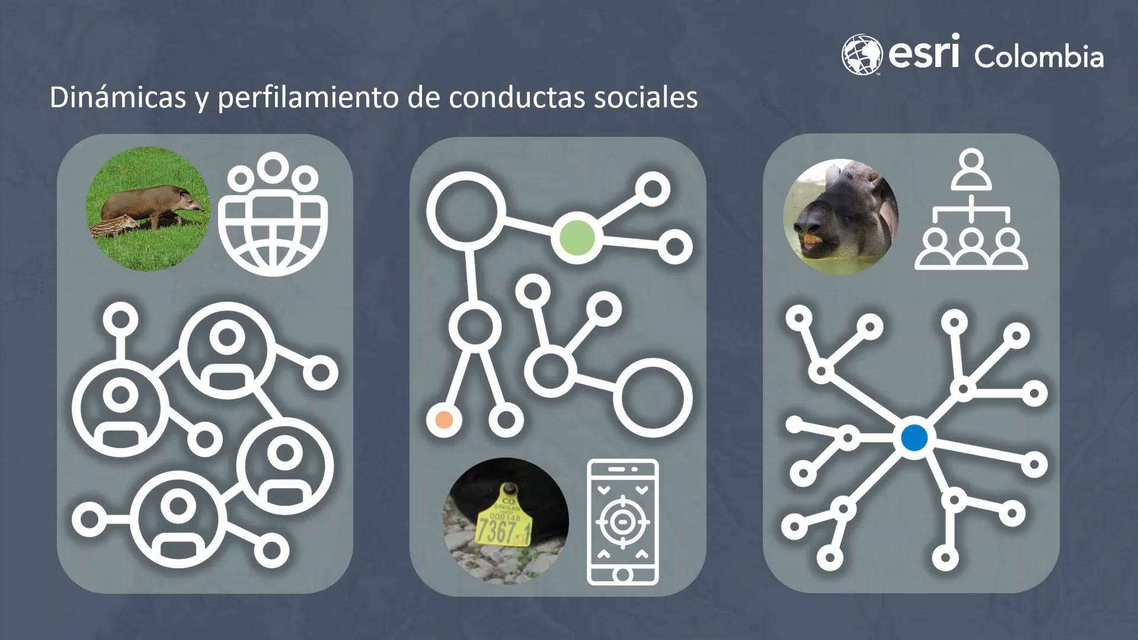